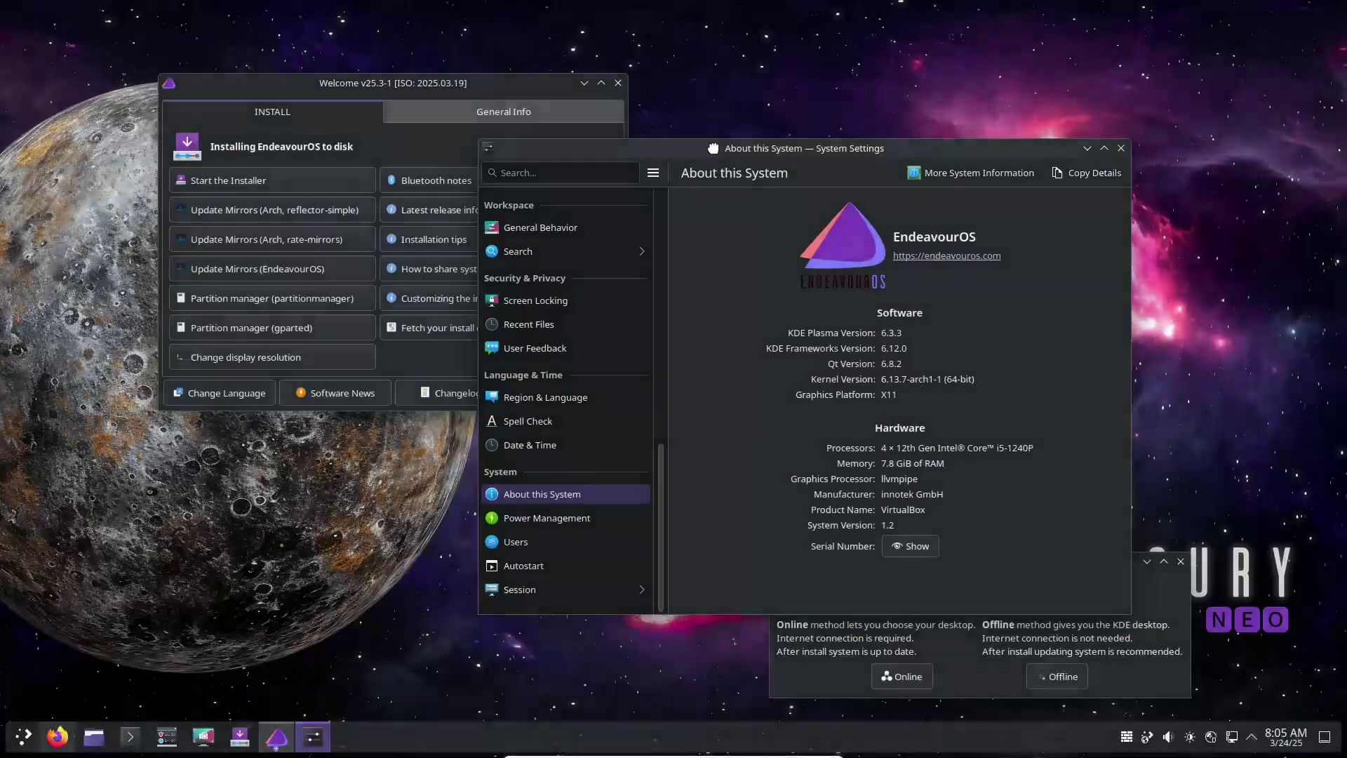
- Maximize the About this System window, select the Kernel Version value, then close System Settings
{"action": "left_click_drag", "start_coordinate": [713, 148], "coordinate": [529, 140]}
{"action": "left_click", "coordinate": [921, 140]}
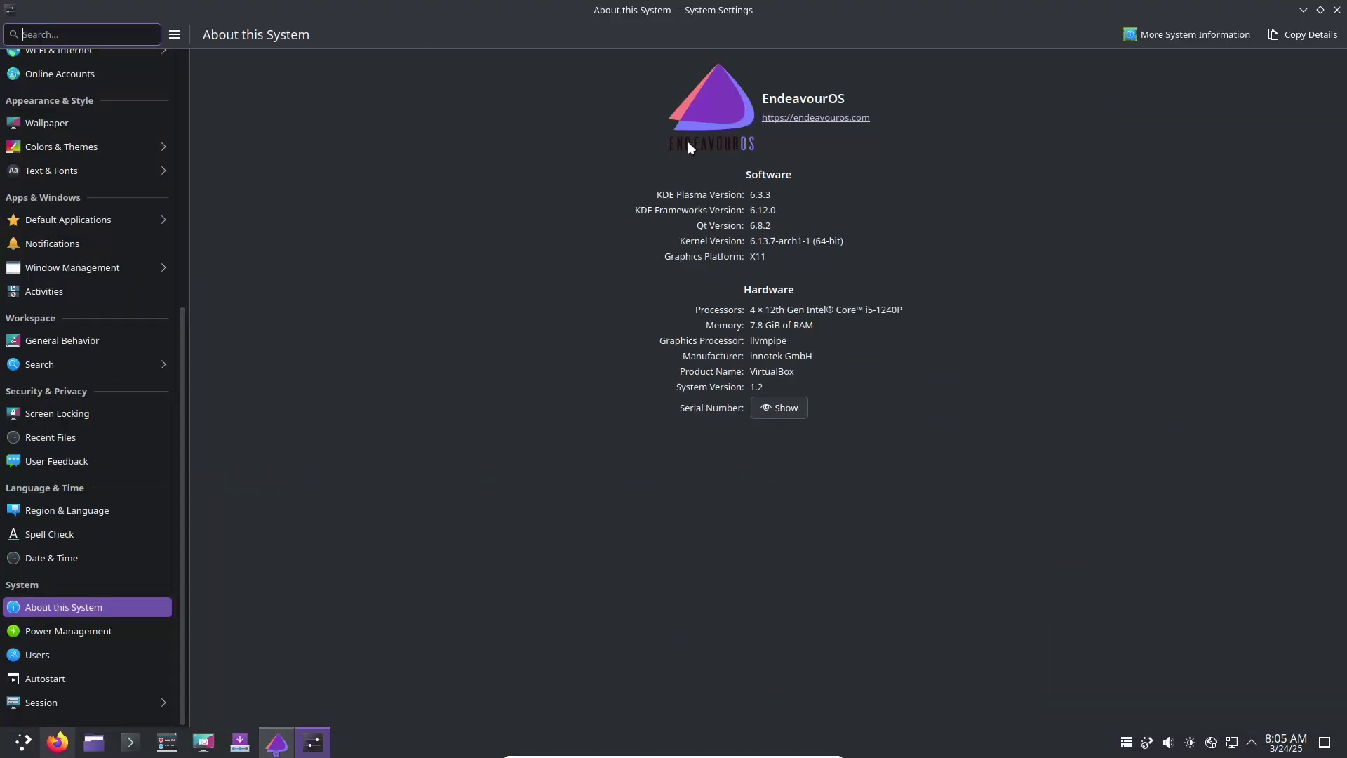
{"action": "left_click", "coordinate": [723, 190]}
{"action": "left_click_drag", "start_coordinate": [829, 243], "coordinate": [818, 396]}
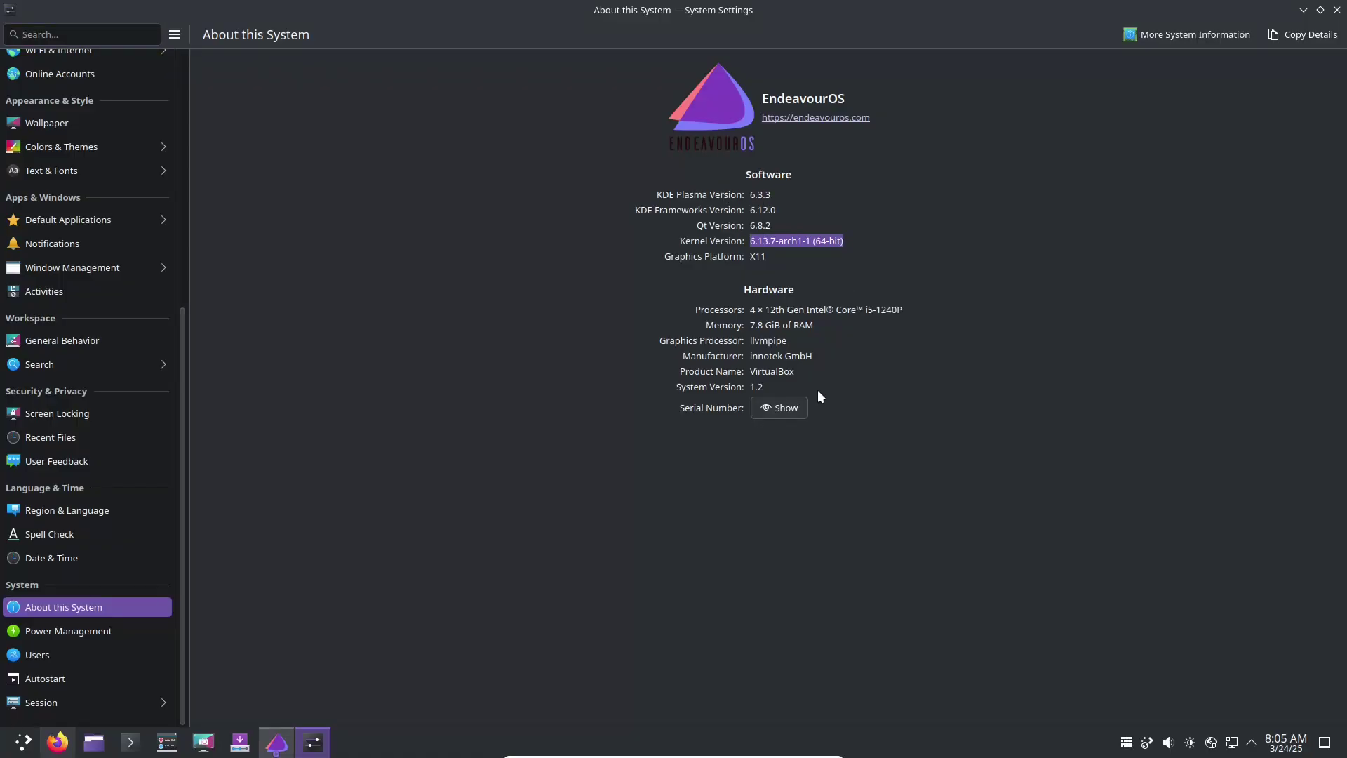
{"action": "left_click", "coordinate": [1336, 10]}
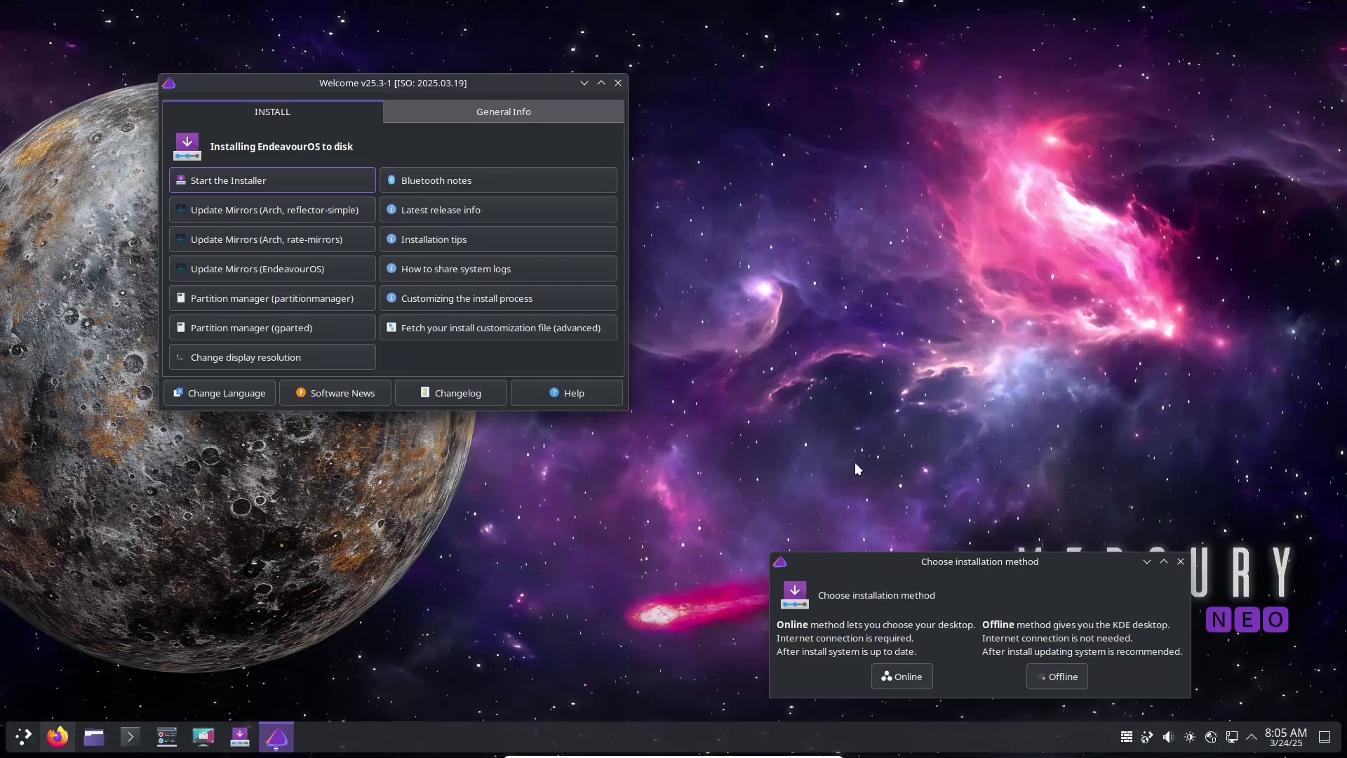
- Maximize Firefox and check its version number in About Firefox
{"action": "left_click", "coordinate": [58, 737]}
{"action": "left_click", "coordinate": [1092, 53]}
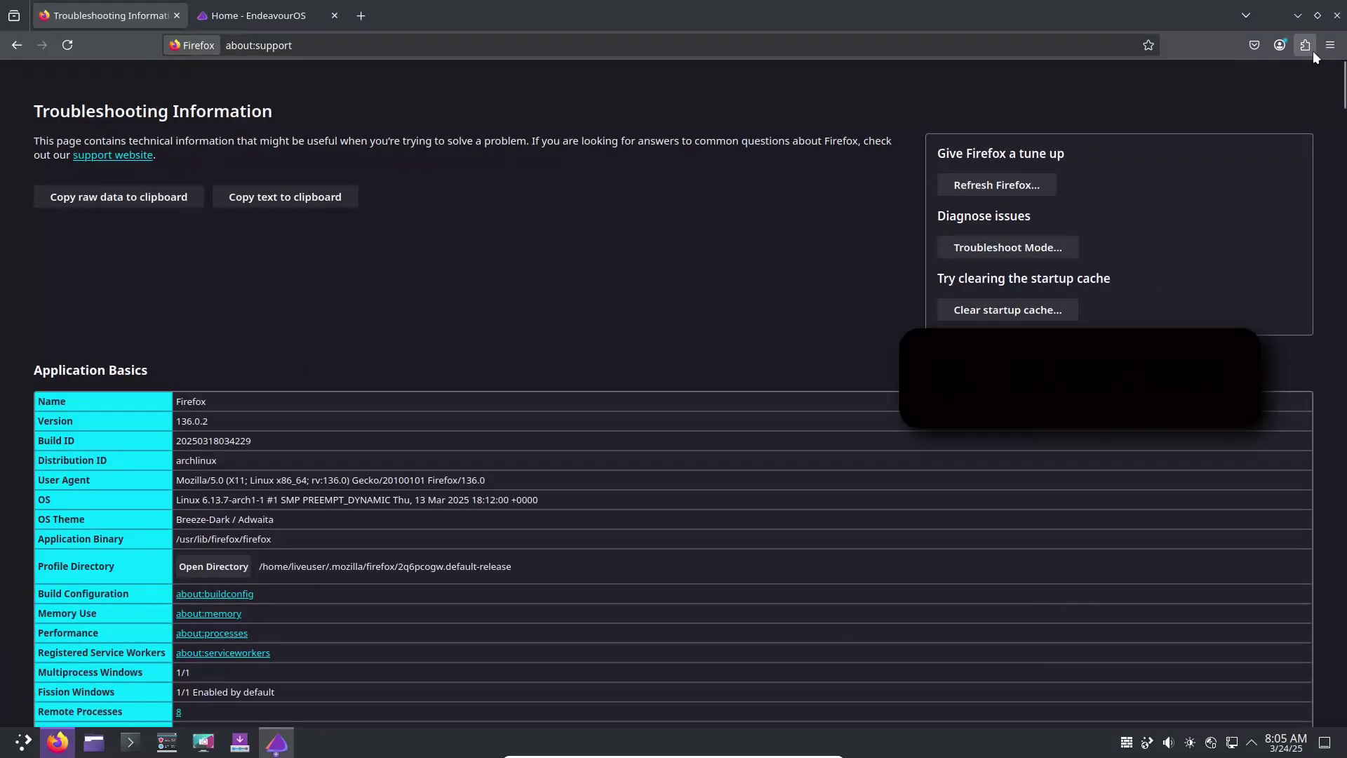
{"action": "left_click", "coordinate": [1330, 45]}
{"action": "left_click", "coordinate": [1168, 234]}
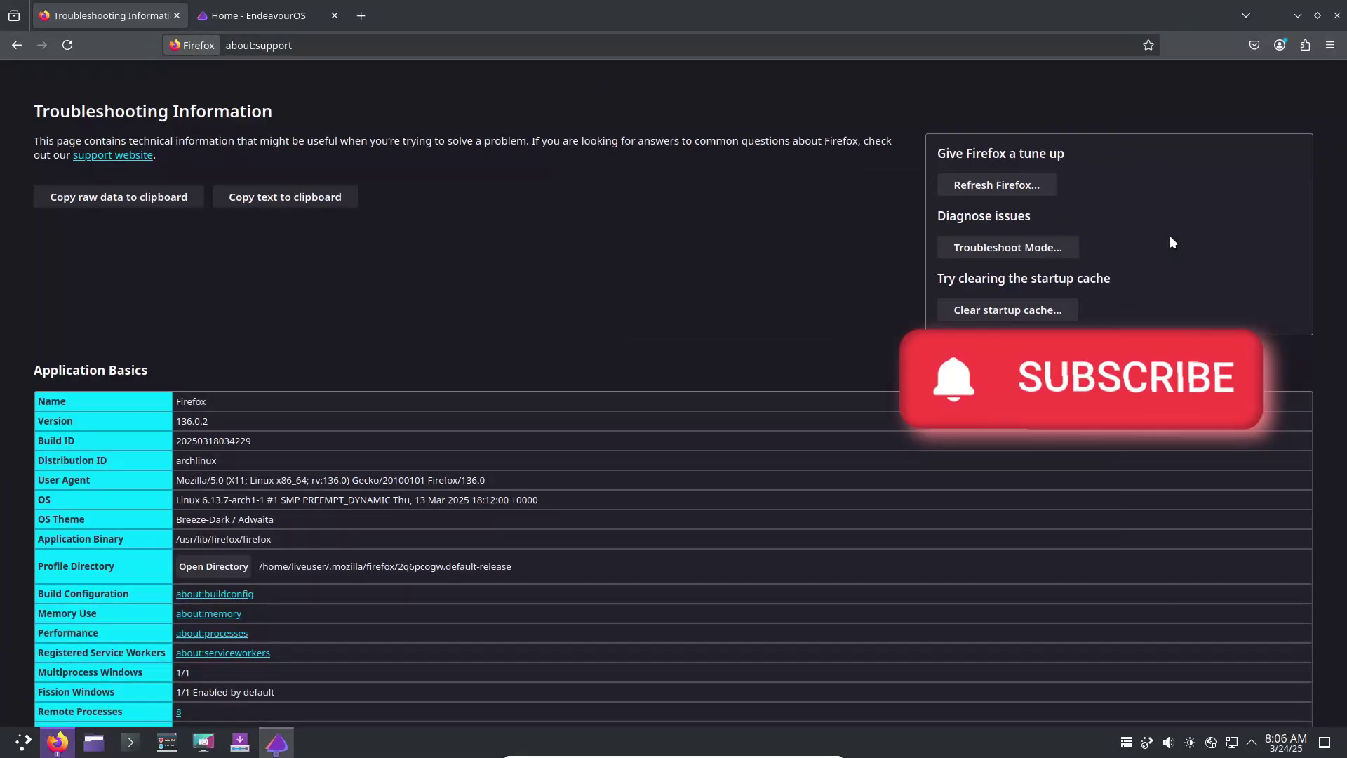
{"action": "left_click_drag", "start_coordinate": [601, 306], "coordinate": [656, 309]}
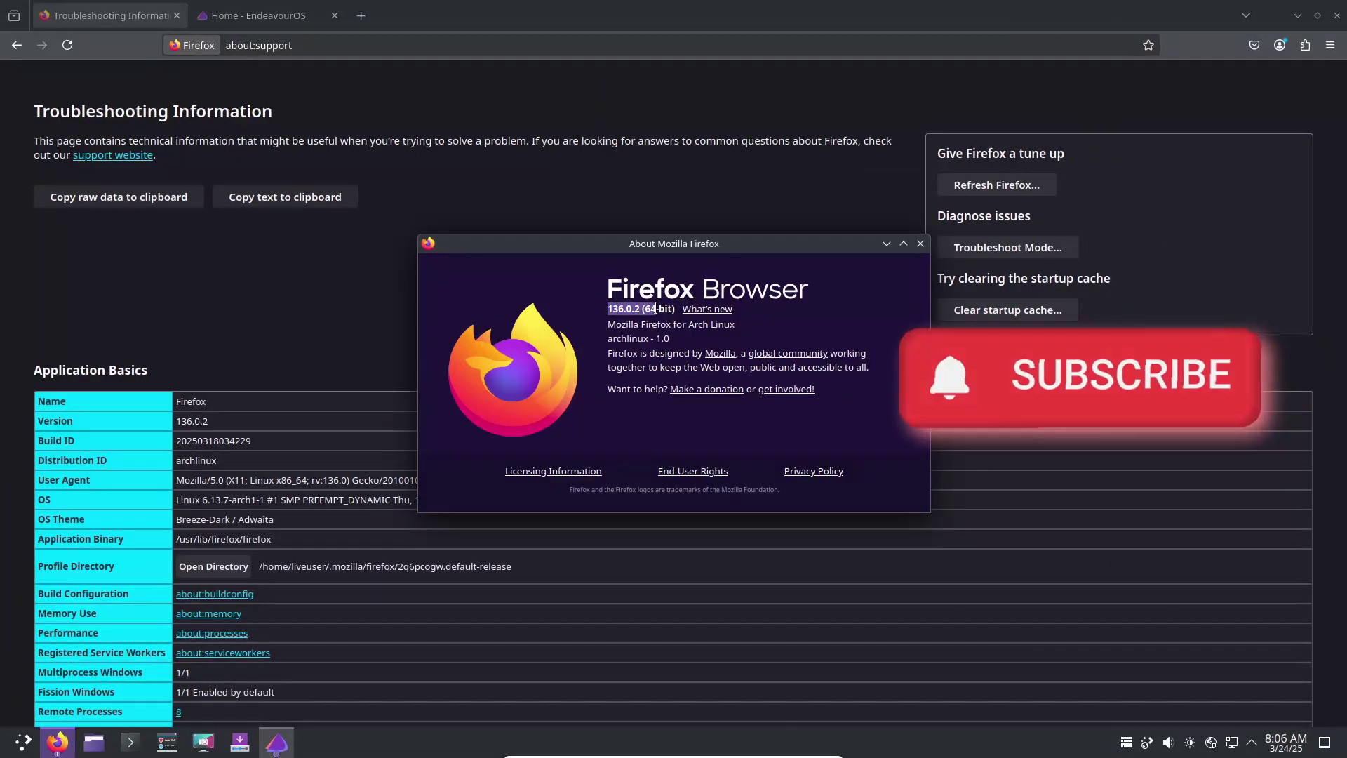
{"action": "left_click", "coordinate": [920, 243]}
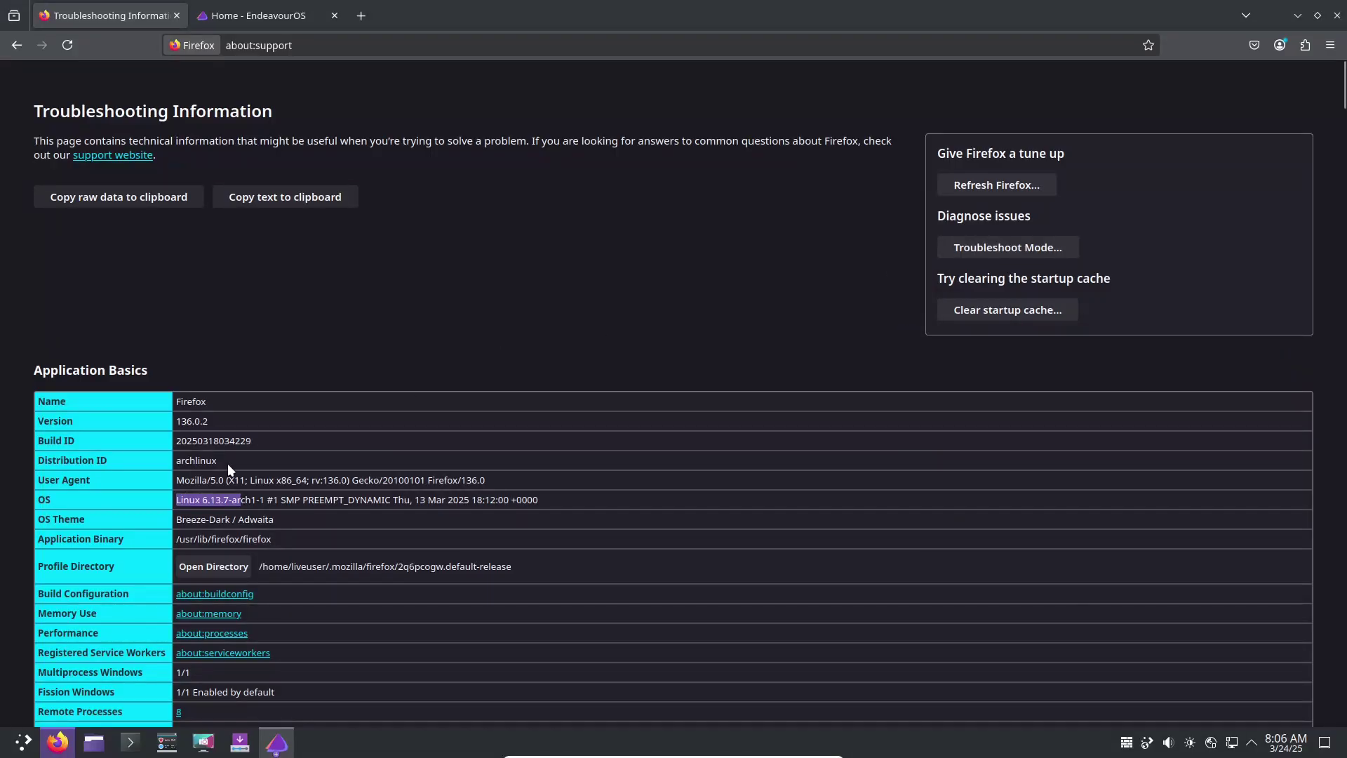
- Pick out the Firefox version, kde desktop, Mesa vendor and display resolution on about:support
{"action": "triple_click", "coordinate": [214, 421]}
{"action": "left_click_drag", "start_coordinate": [1342, 98], "coordinate": [1343, 263]}
{"action": "scroll", "coordinate": [1344, 263], "scroll_direction": "down", "scroll_amount": 20}
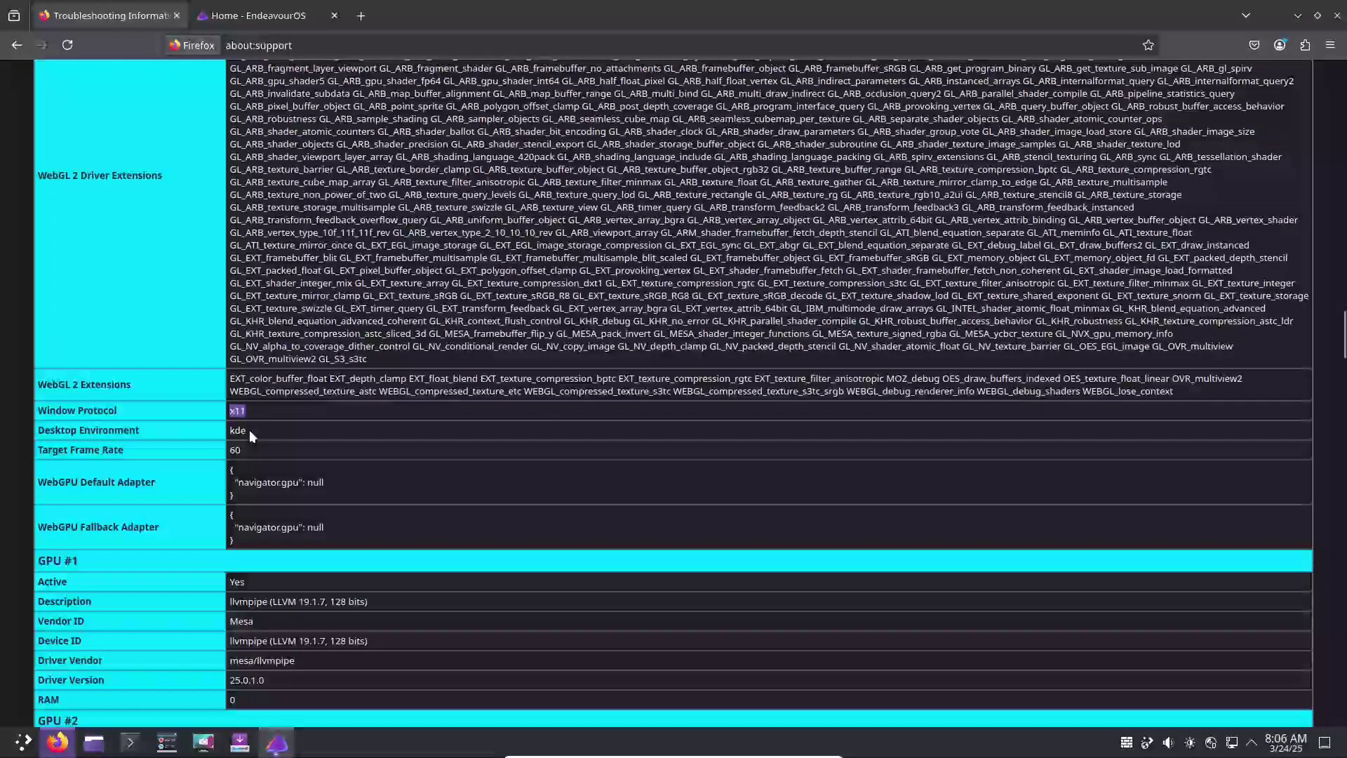
{"action": "double_click", "coordinate": [244, 430]}
{"action": "double_click", "coordinate": [240, 620]}
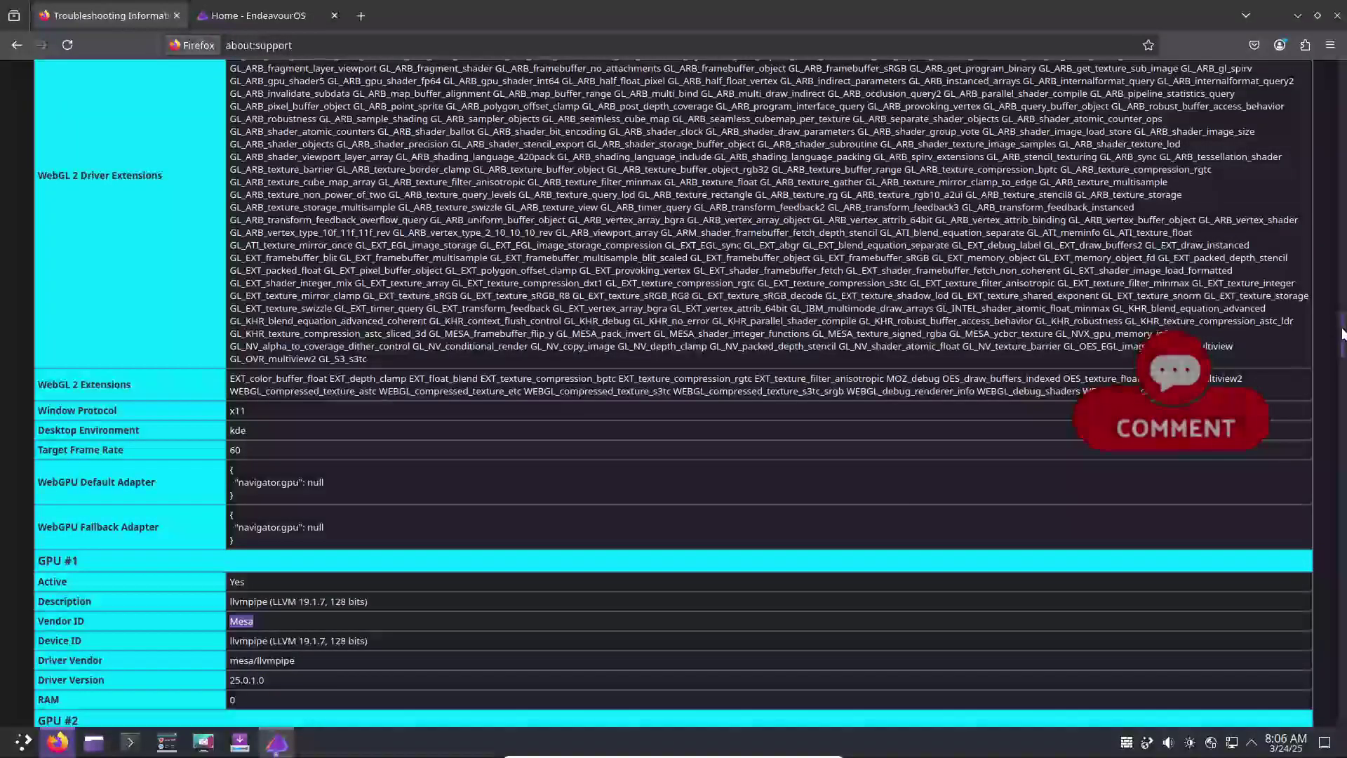
{"action": "left_click_drag", "start_coordinate": [1343, 333], "coordinate": [1344, 371]}
{"action": "triple_click", "coordinate": [430, 412]}
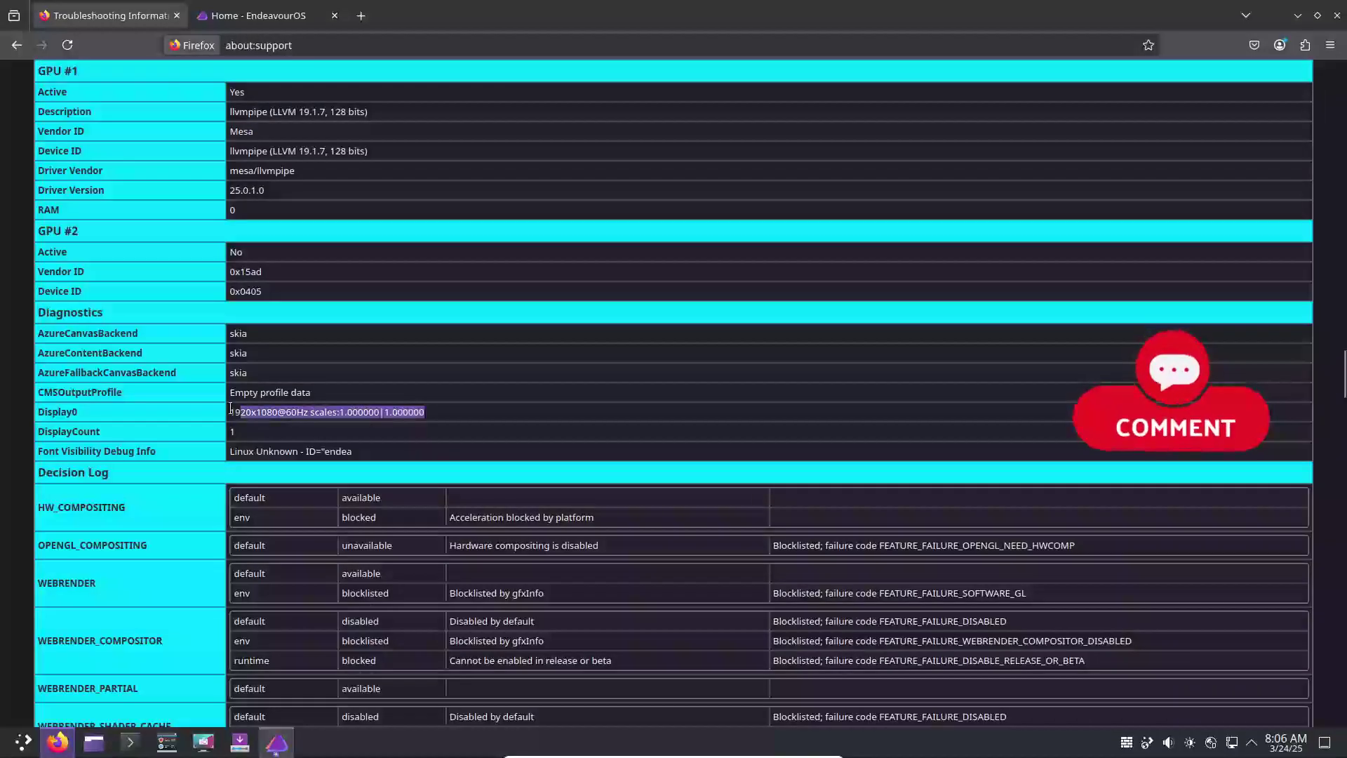
- Close the Troubleshooting Information tab and highlight the latest news headline on the home page
{"action": "left_click", "coordinate": [176, 15]}
{"action": "left_click_drag", "start_coordinate": [186, 238], "coordinate": [1025, 264]}
{"action": "left_click_drag", "start_coordinate": [1342, 108], "coordinate": [1339, 77]}
- Open the full Mercury Neo news article and scroll to its 'Mercury Neo ships with' package list
{"action": "left_click", "coordinate": [668, 311]}
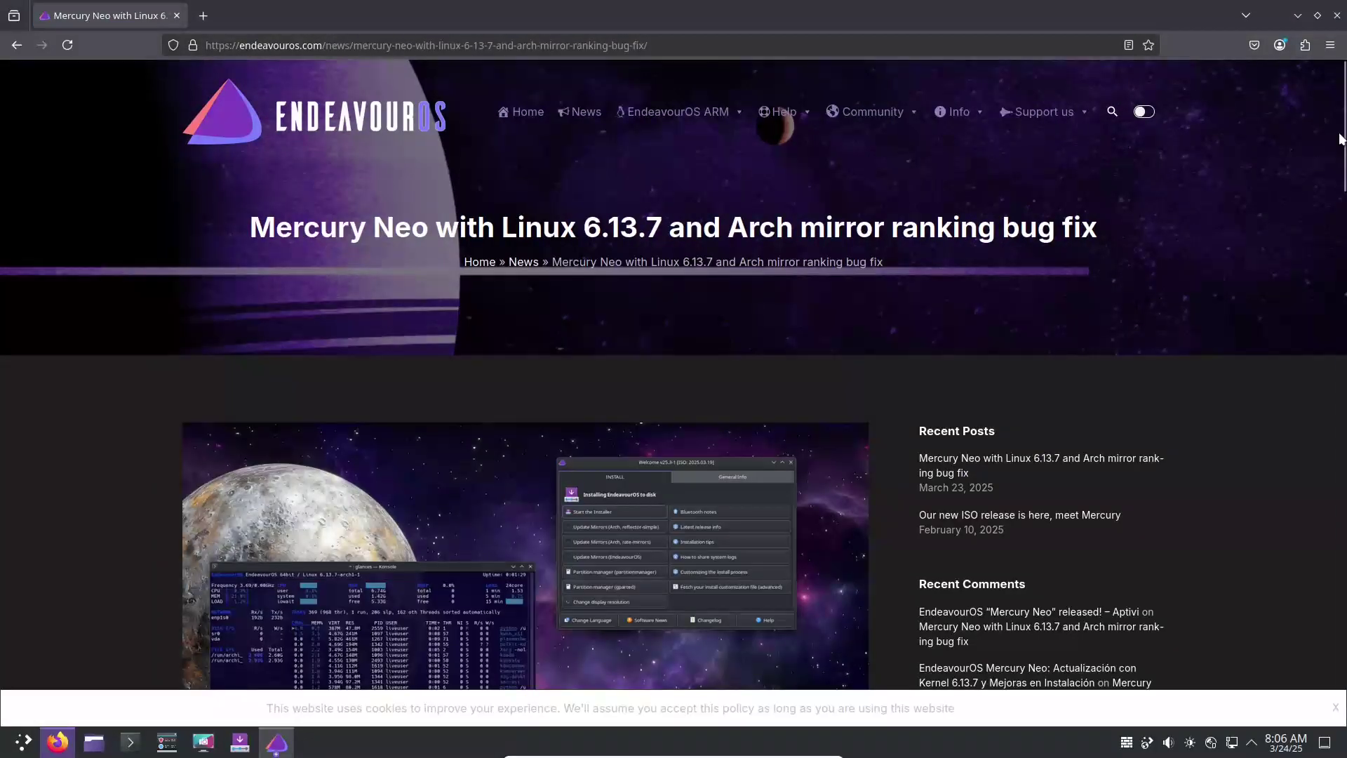
{"action": "left_click_drag", "start_coordinate": [1340, 140], "coordinate": [1307, 412]}
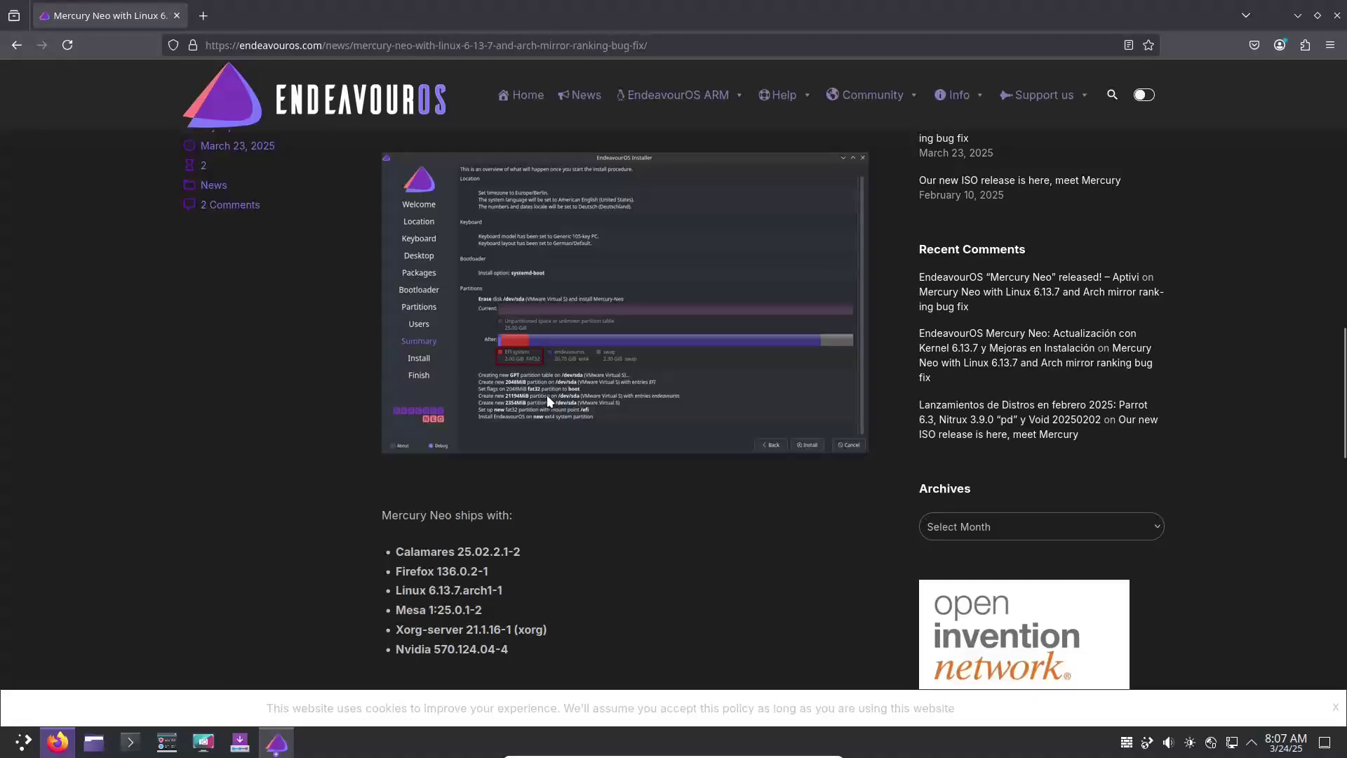
{"action": "left_click_drag", "start_coordinate": [398, 551], "coordinate": [509, 651]}
{"action": "left_click_drag", "start_coordinate": [1331, 372], "coordinate": [1341, 467]}
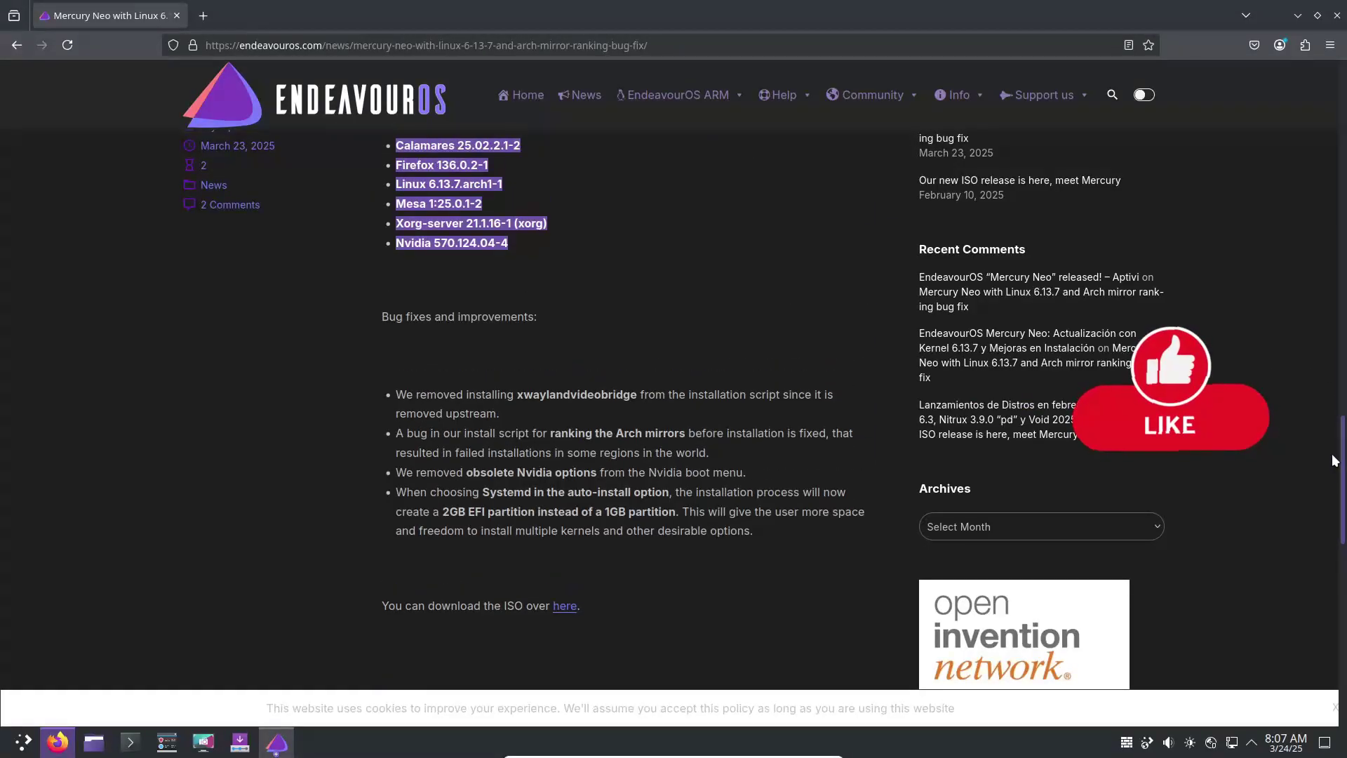
{"action": "left_click_drag", "start_coordinate": [438, 515], "coordinate": [502, 514]}
{"action": "scroll", "coordinate": [156, 487], "scroll_direction": "up", "scroll_amount": 3}
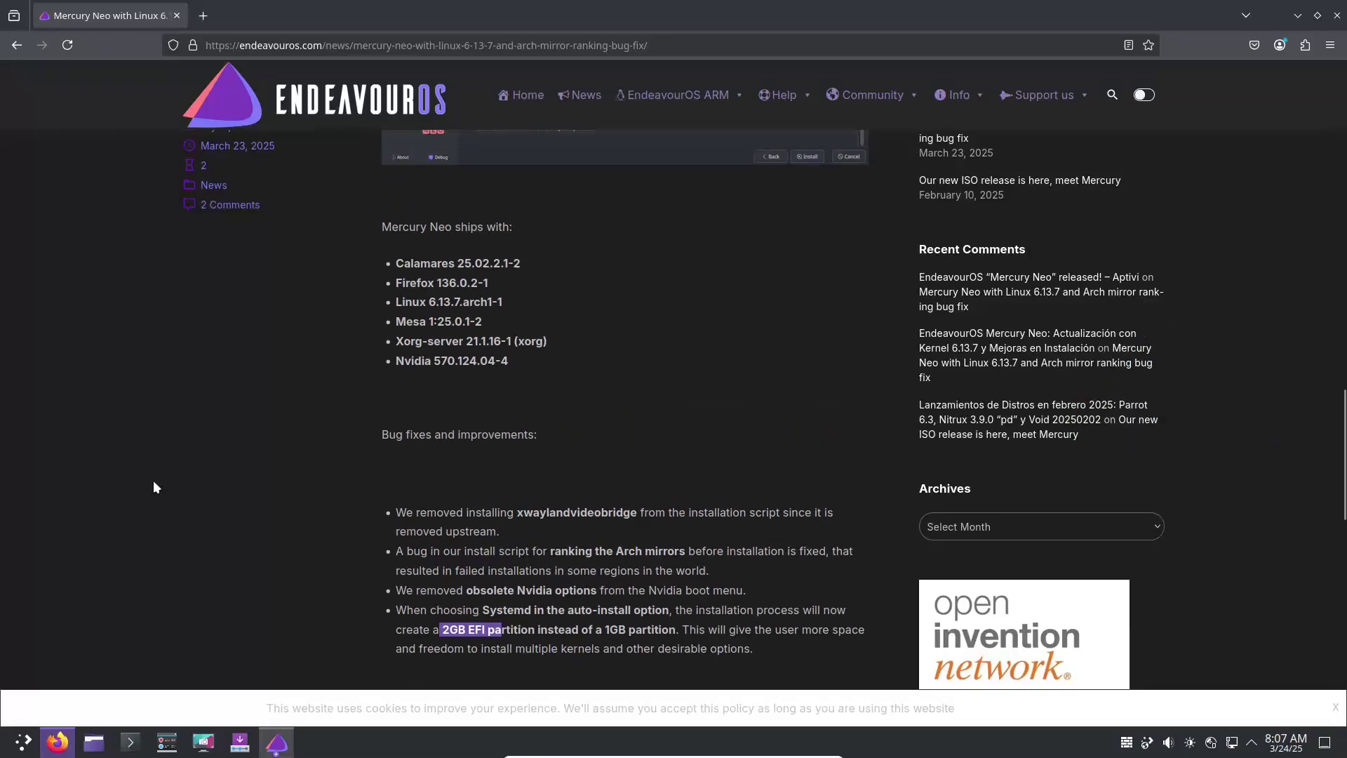
{"action": "left_click", "coordinate": [132, 742]}
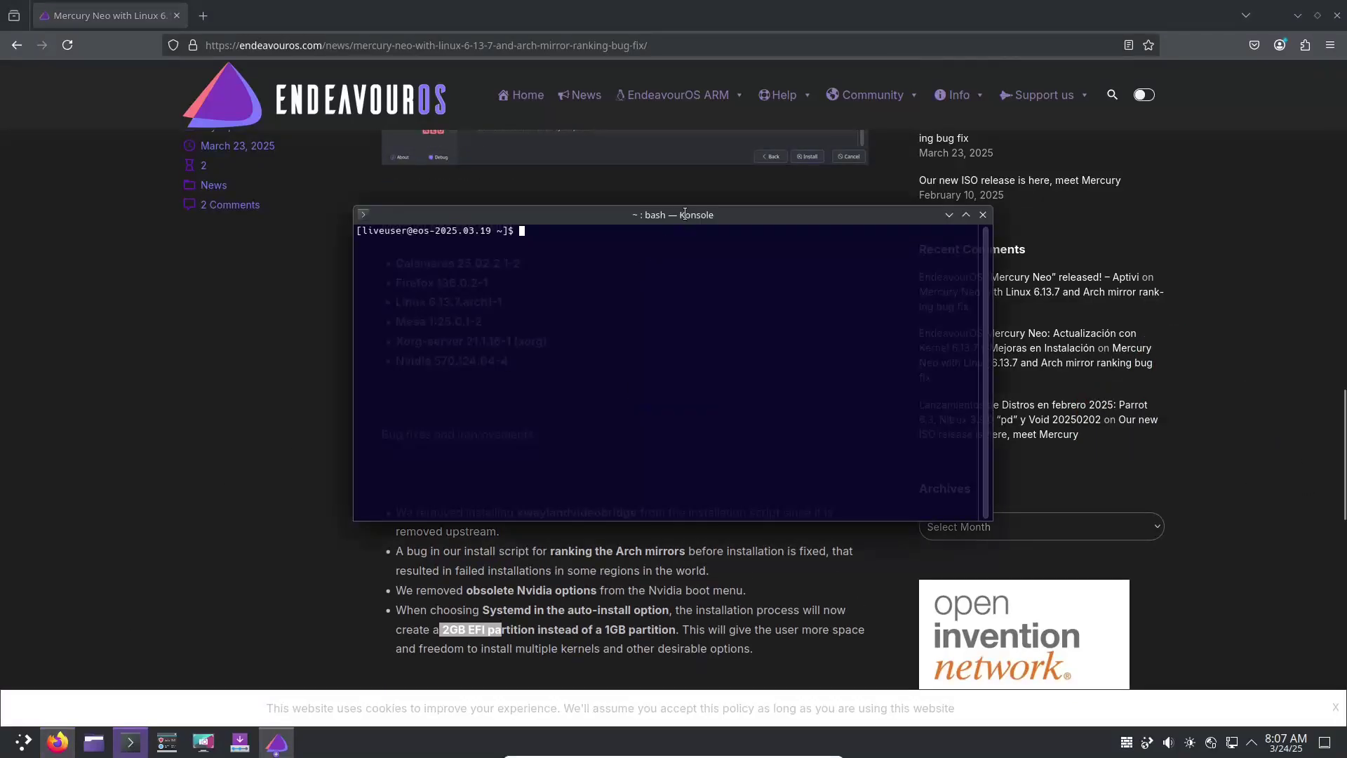
{"action": "key", "text": "Return"}
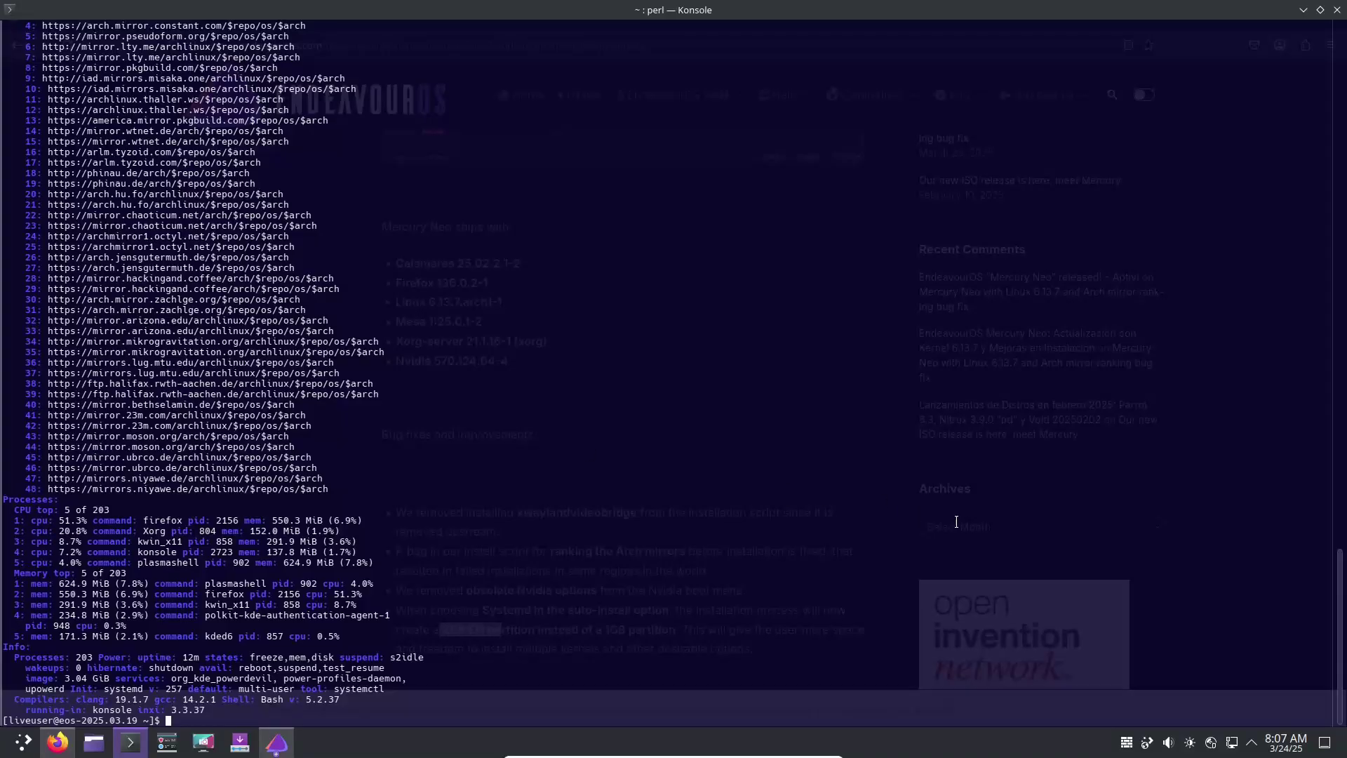
{"action": "left_click_drag", "start_coordinate": [1334, 605], "coordinate": [1315, 78]}
{"action": "left_click_drag", "start_coordinate": [293, 265], "coordinate": [8, 247]}
{"action": "left_click_drag", "start_coordinate": [7, 374], "coordinate": [806, 510]}
{"action": "left_click_drag", "start_coordinate": [1343, 249], "coordinate": [1343, 313]}
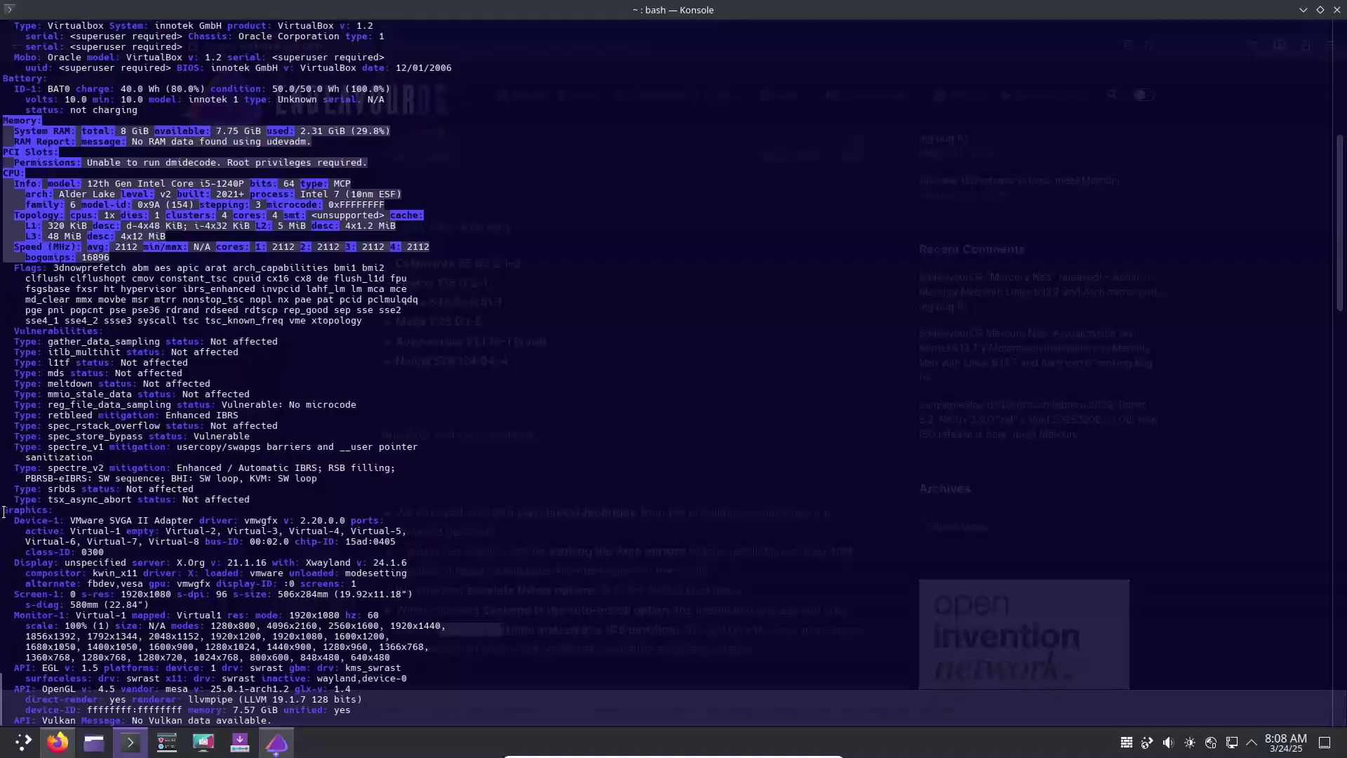
{"action": "left_click_drag", "start_coordinate": [4, 512], "coordinate": [438, 692]}
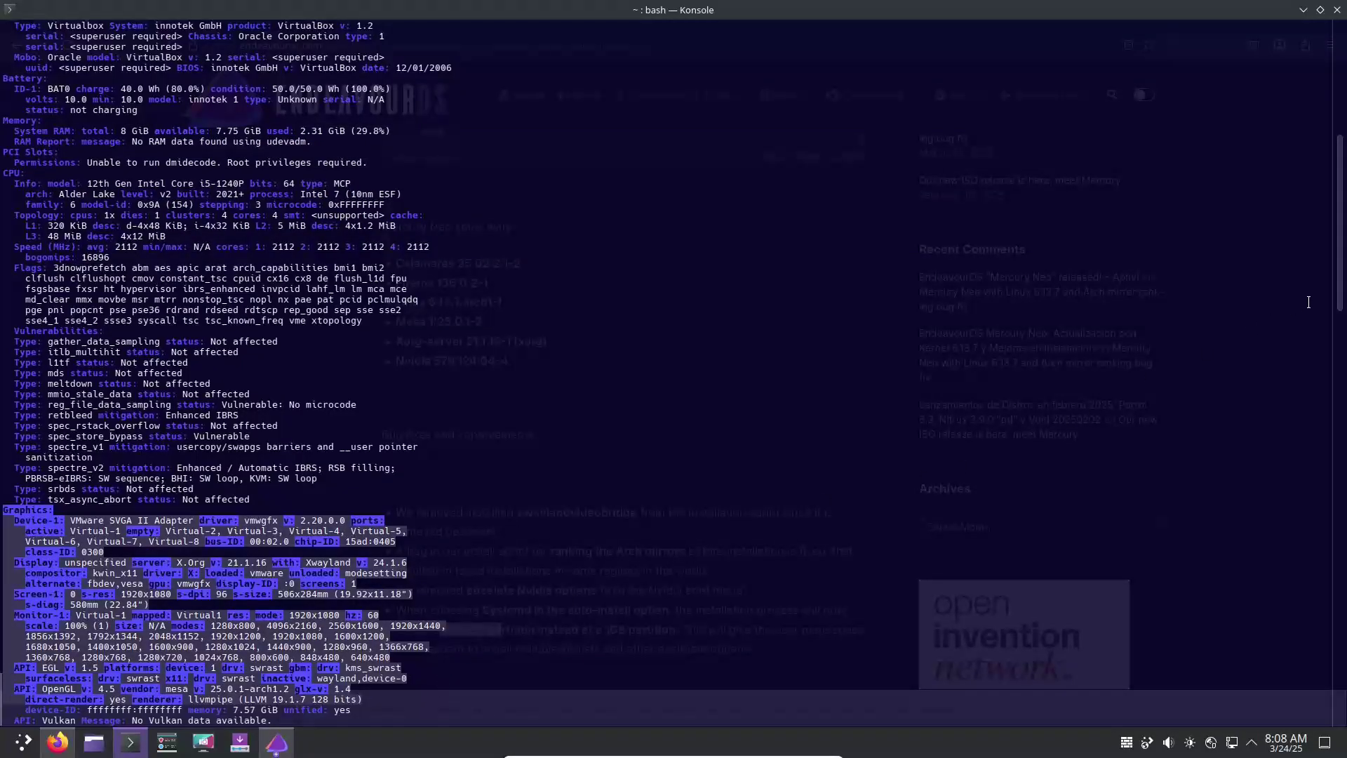
{"action": "scroll", "coordinate": [1308, 302], "scroll_direction": "down", "scroll_amount": 6}
{"action": "left_click_drag", "start_coordinate": [274, 542], "coordinate": [46, 668]}
{"action": "scroll", "coordinate": [1338, 435], "scroll_direction": "down", "scroll_amount": 7}
{"action": "scroll", "coordinate": [1339, 435], "scroll_direction": "down", "scroll_amount": 20}
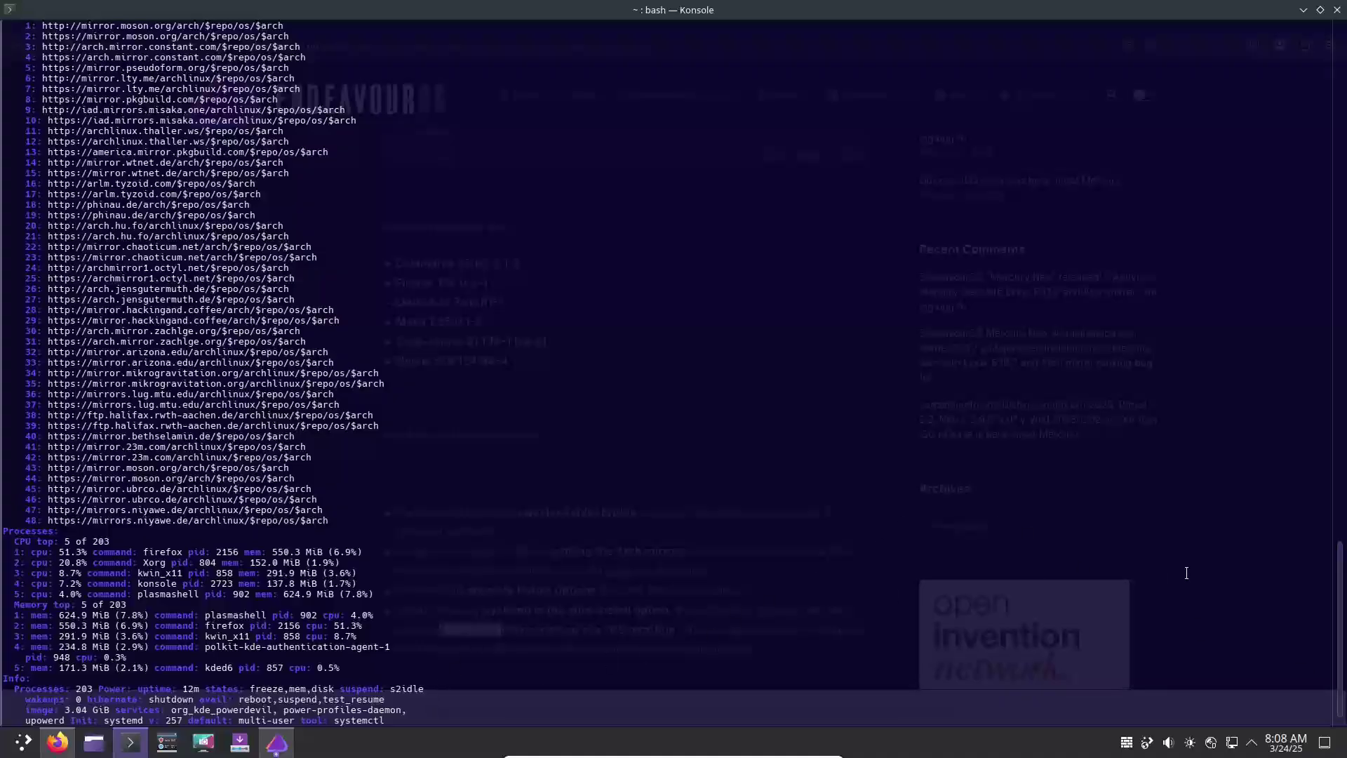
{"action": "scroll", "coordinate": [1340, 601], "scroll_direction": "down", "scroll_amount": 1}
{"action": "left_click_drag", "start_coordinate": [171, 703], "coordinate": [404, 626]}
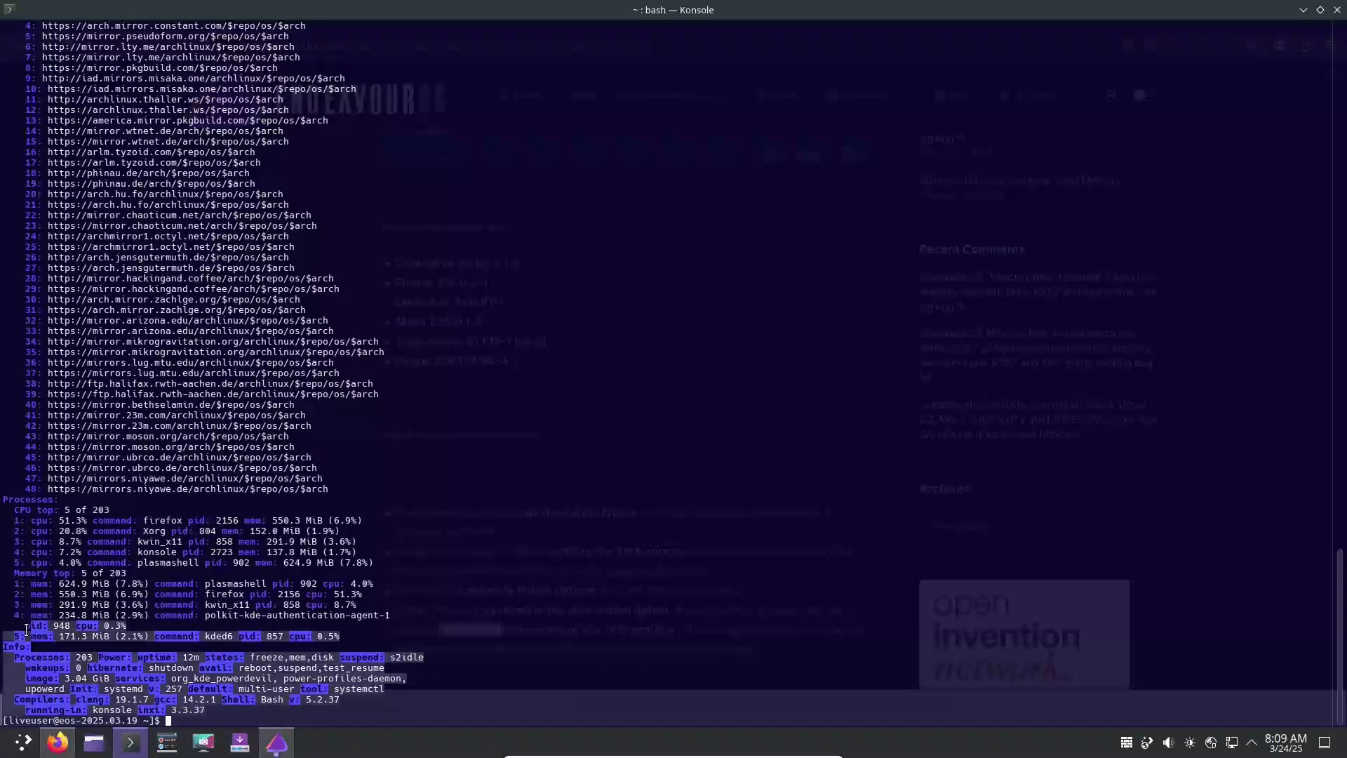
{"action": "left_click", "coordinate": [404, 646]}
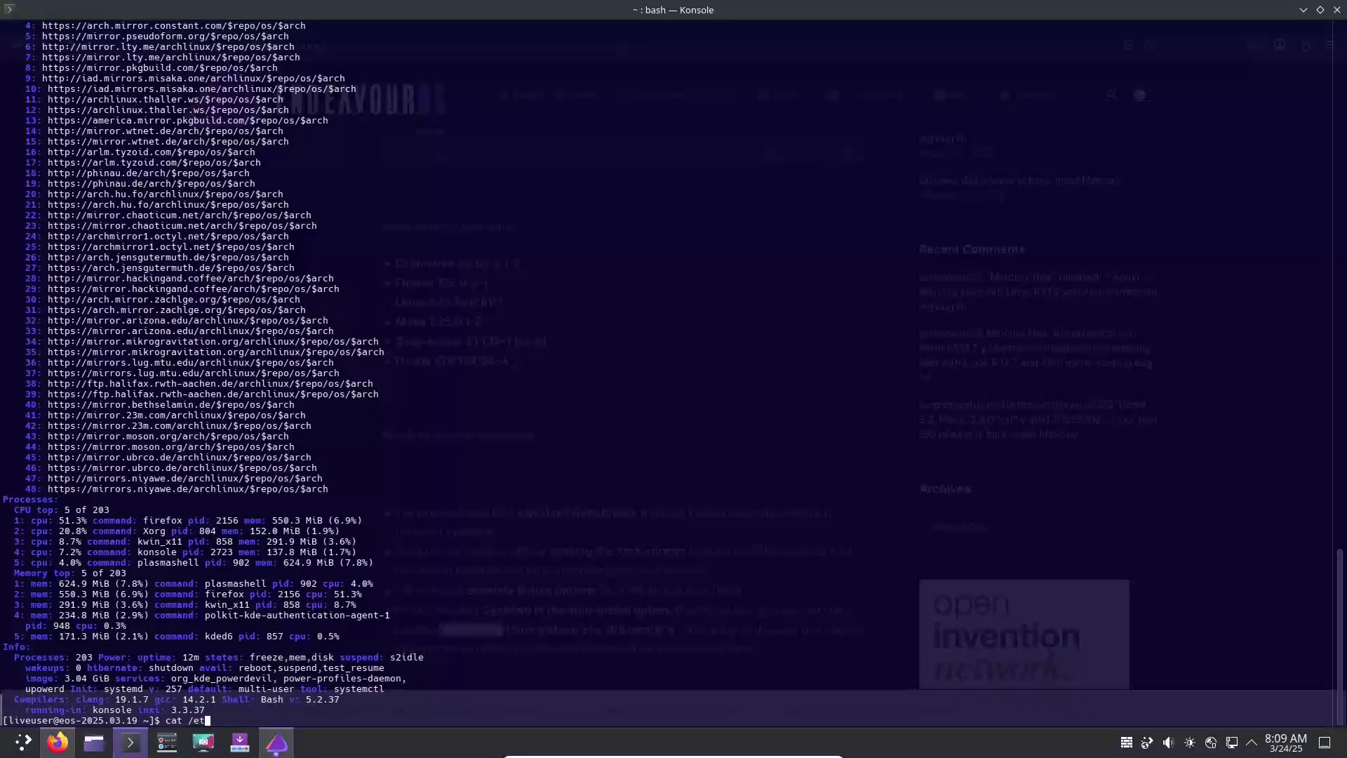
{"action": "type", "text": "cat /etc/issue"}
{"action": "key", "text": "Return"}
{"action": "type", "text": "ex"}
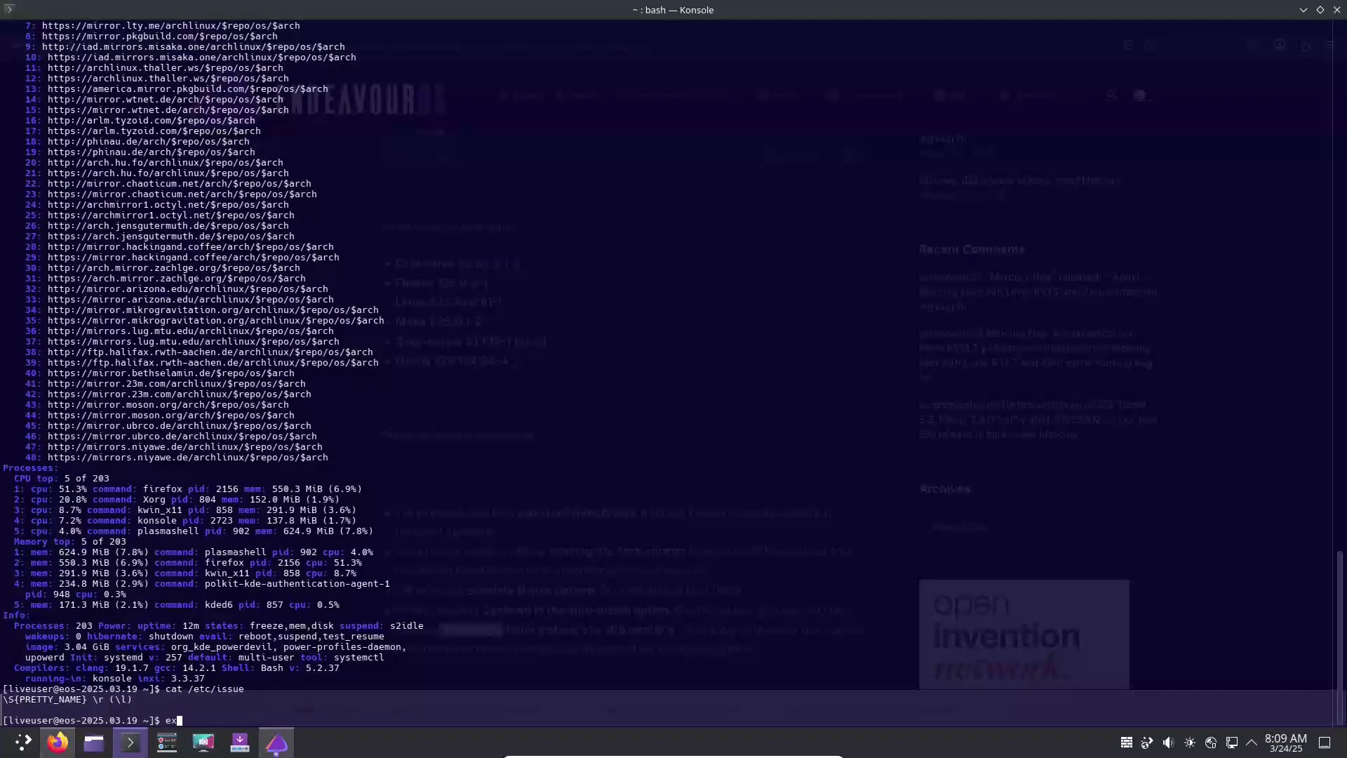
{"action": "type", "text": "it"}
{"action": "key", "text": "Return"}
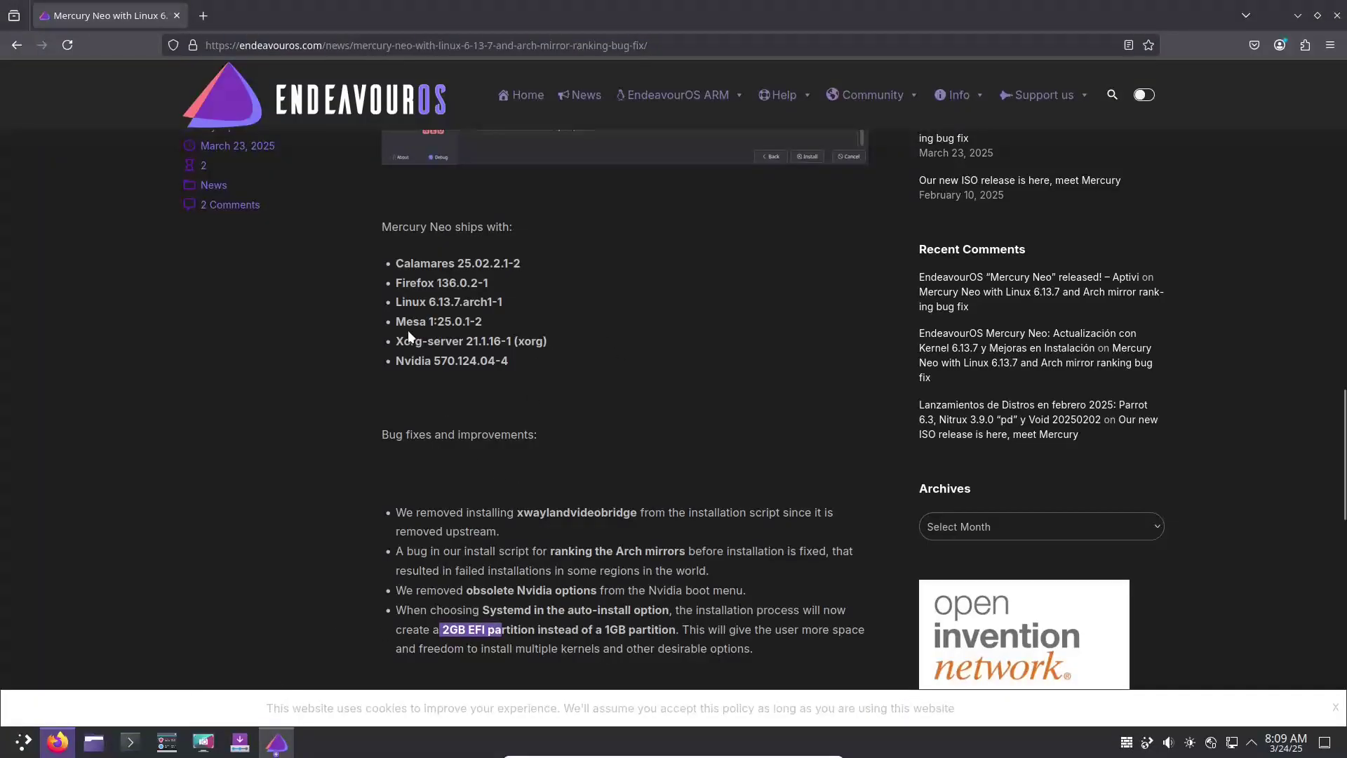
- Select the six-item package list, then return Firefox to the EndeavourOS home page
{"action": "left_click_drag", "start_coordinate": [396, 263], "coordinate": [508, 361]}
{"action": "left_click", "coordinate": [1298, 15]}
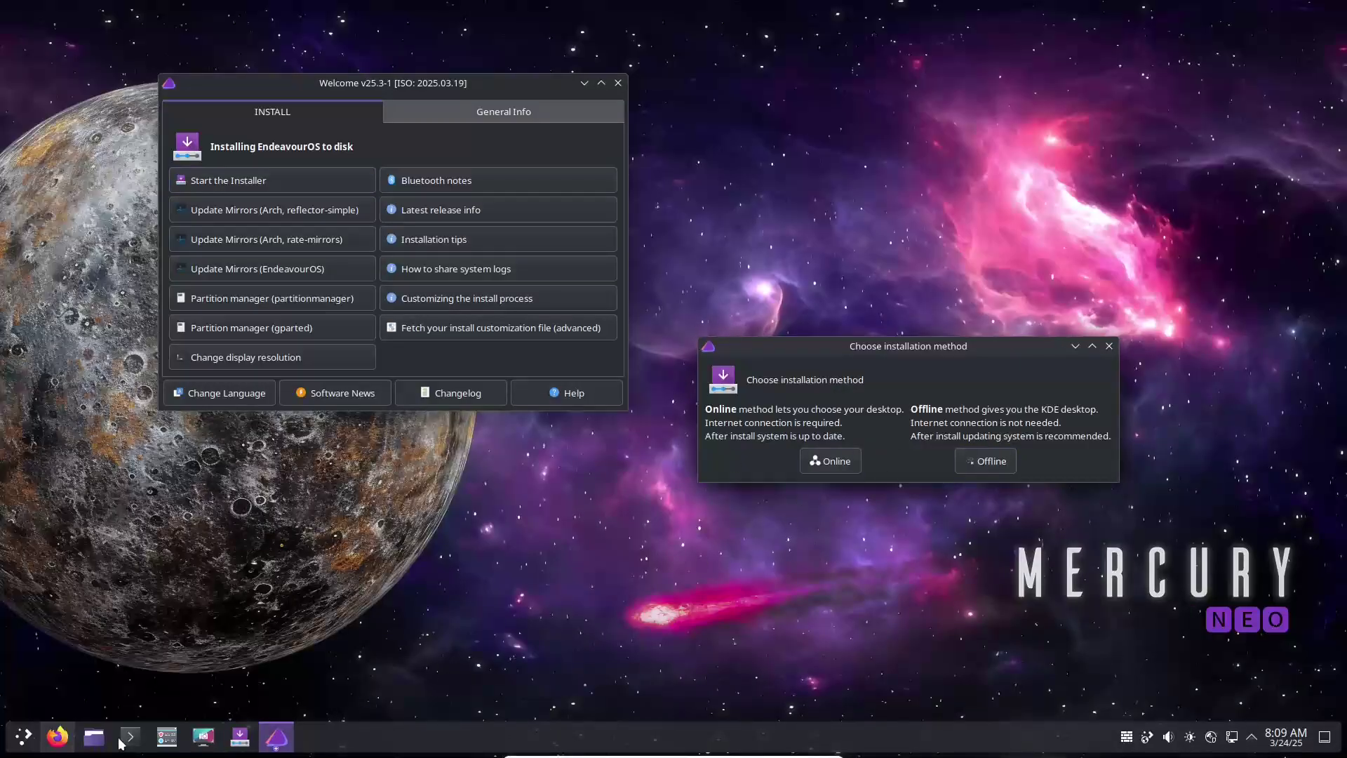
{"action": "left_click", "coordinate": [57, 736]}
{"action": "left_click", "coordinate": [16, 45]}
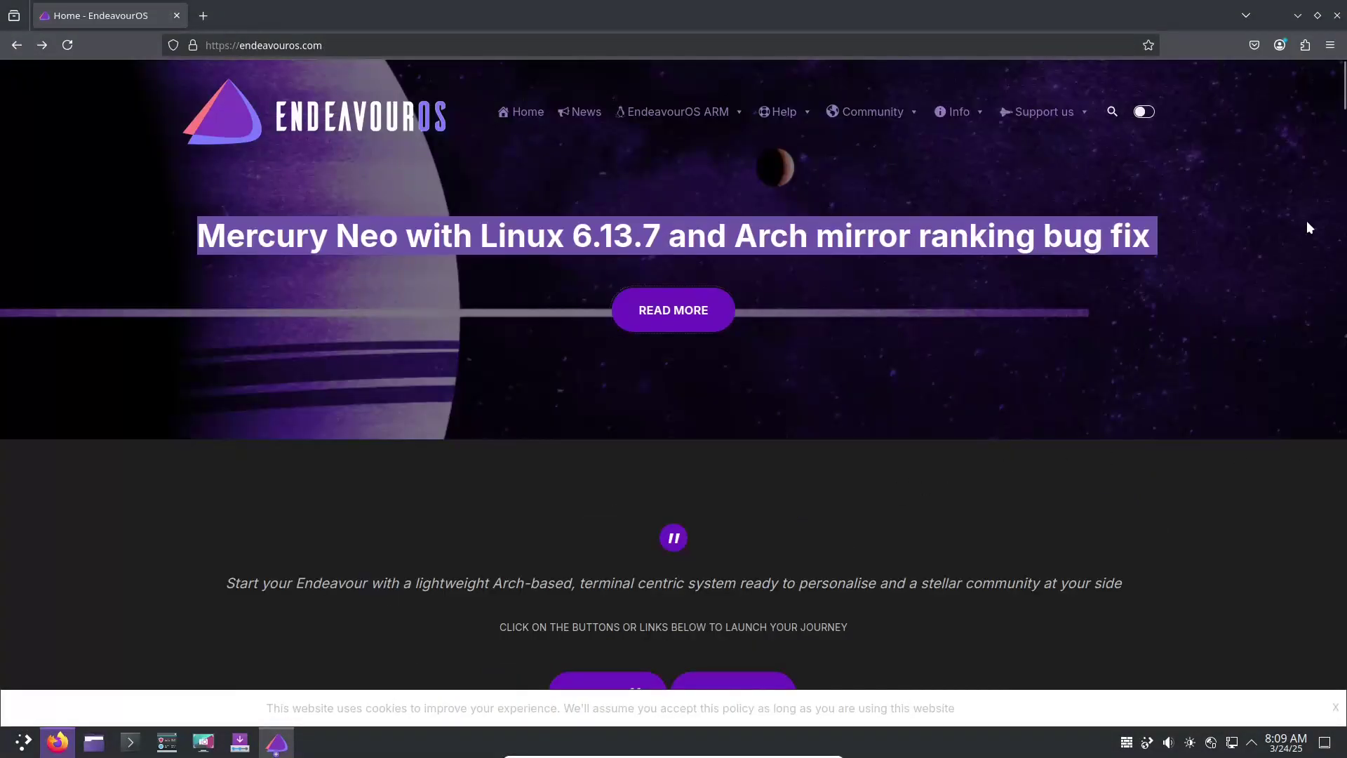
- Download EndeavourOS_Mercury-Neo-2025.03.19.iso from the USA Gigenet mirror
{"action": "left_click_drag", "start_coordinate": [1343, 84], "coordinate": [1338, 317]}
{"action": "left_click_drag", "start_coordinate": [531, 228], "coordinate": [824, 230]}
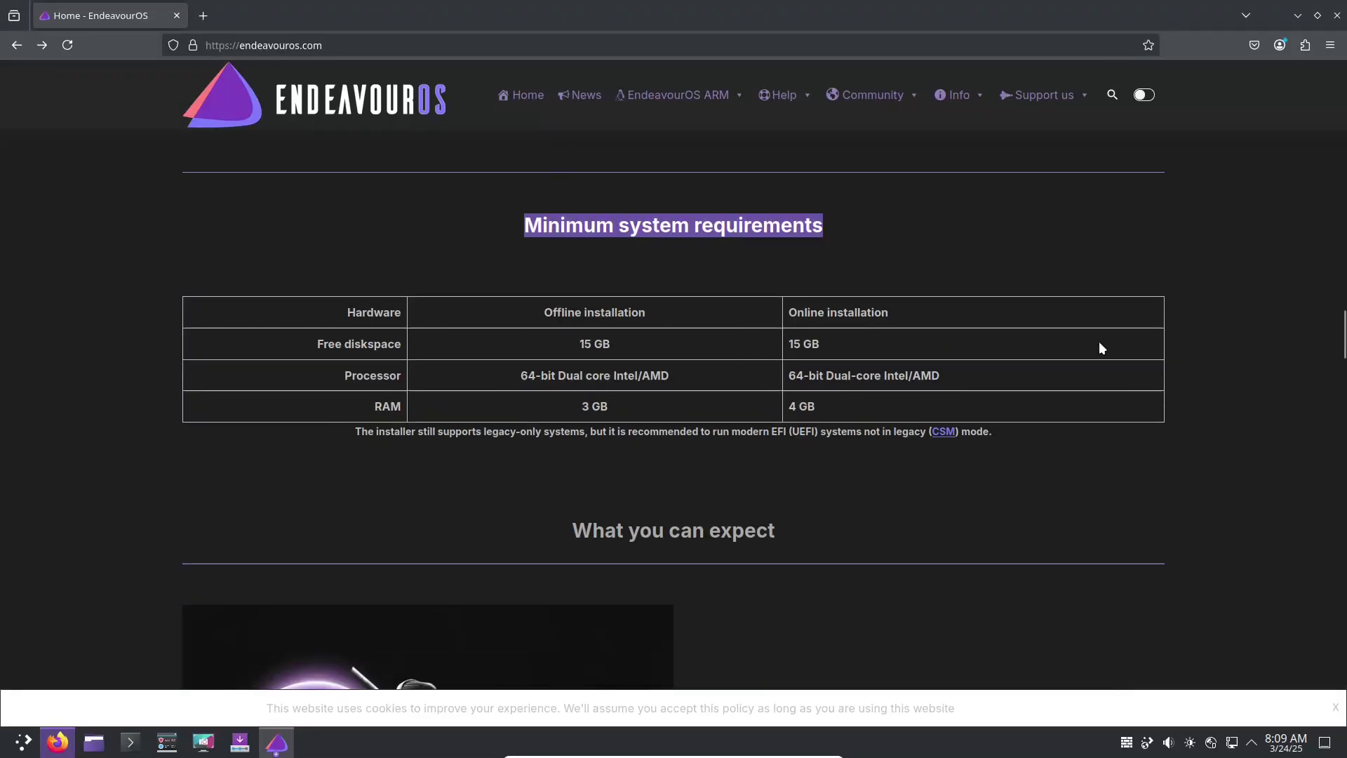
{"action": "left_click_drag", "start_coordinate": [1344, 342], "coordinate": [1332, 247]}
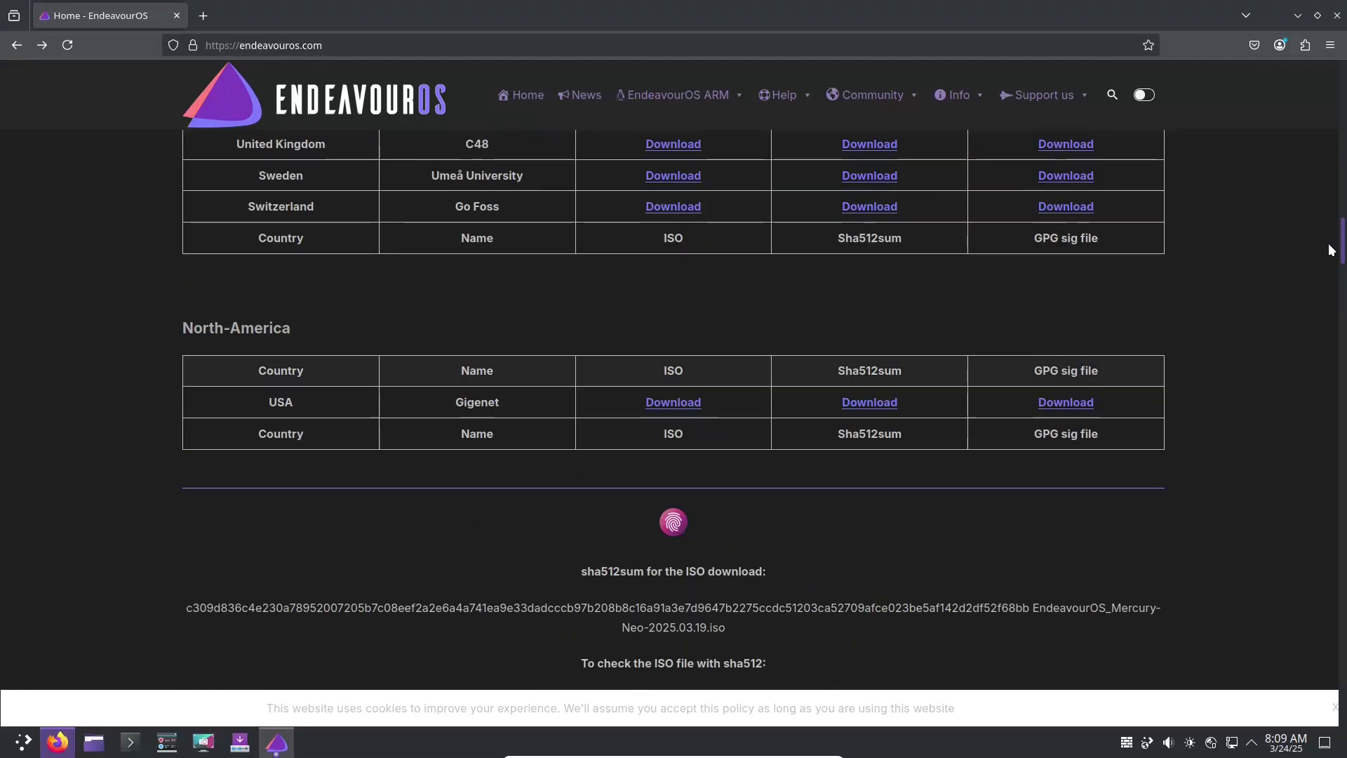
{"action": "left_click", "coordinate": [656, 405]}
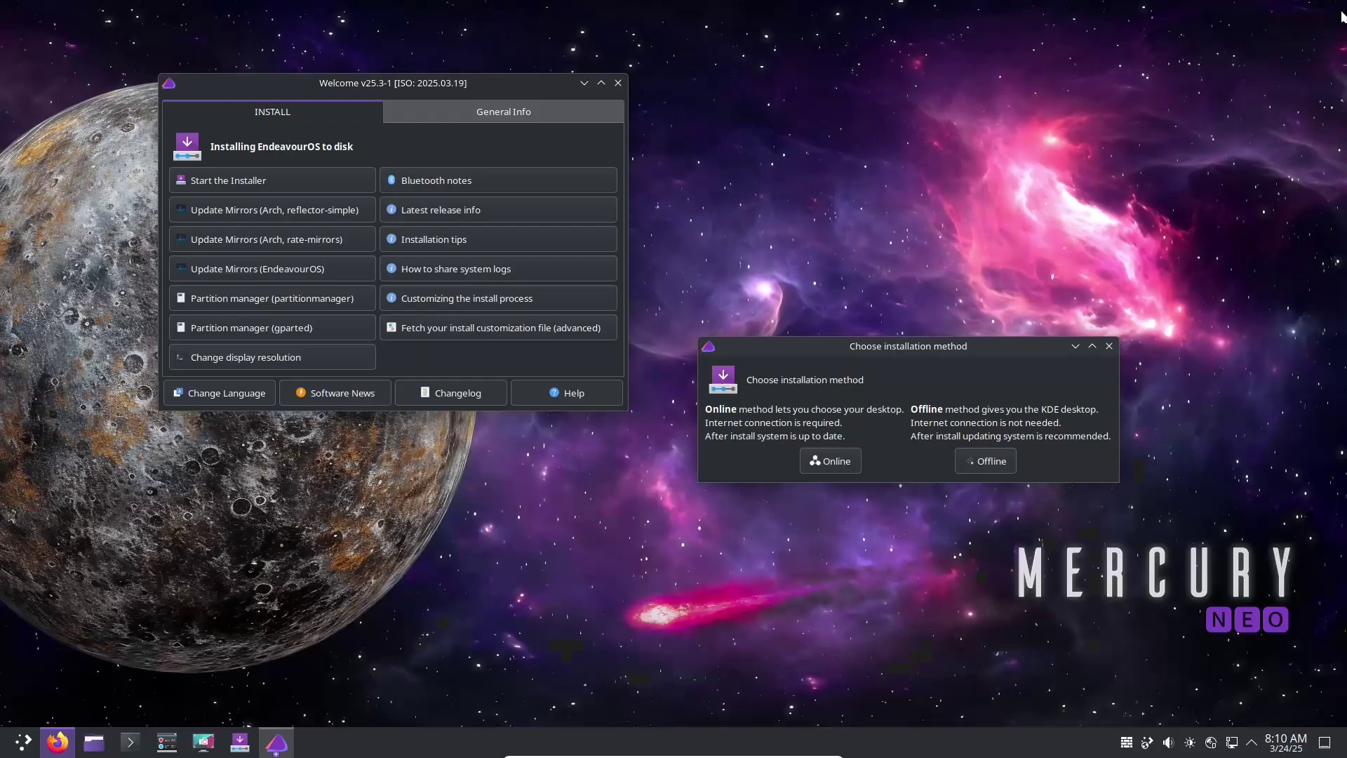
- Start the installer, then check the tray's network, devices, display and audio popups
{"action": "left_click", "coordinate": [832, 461]}
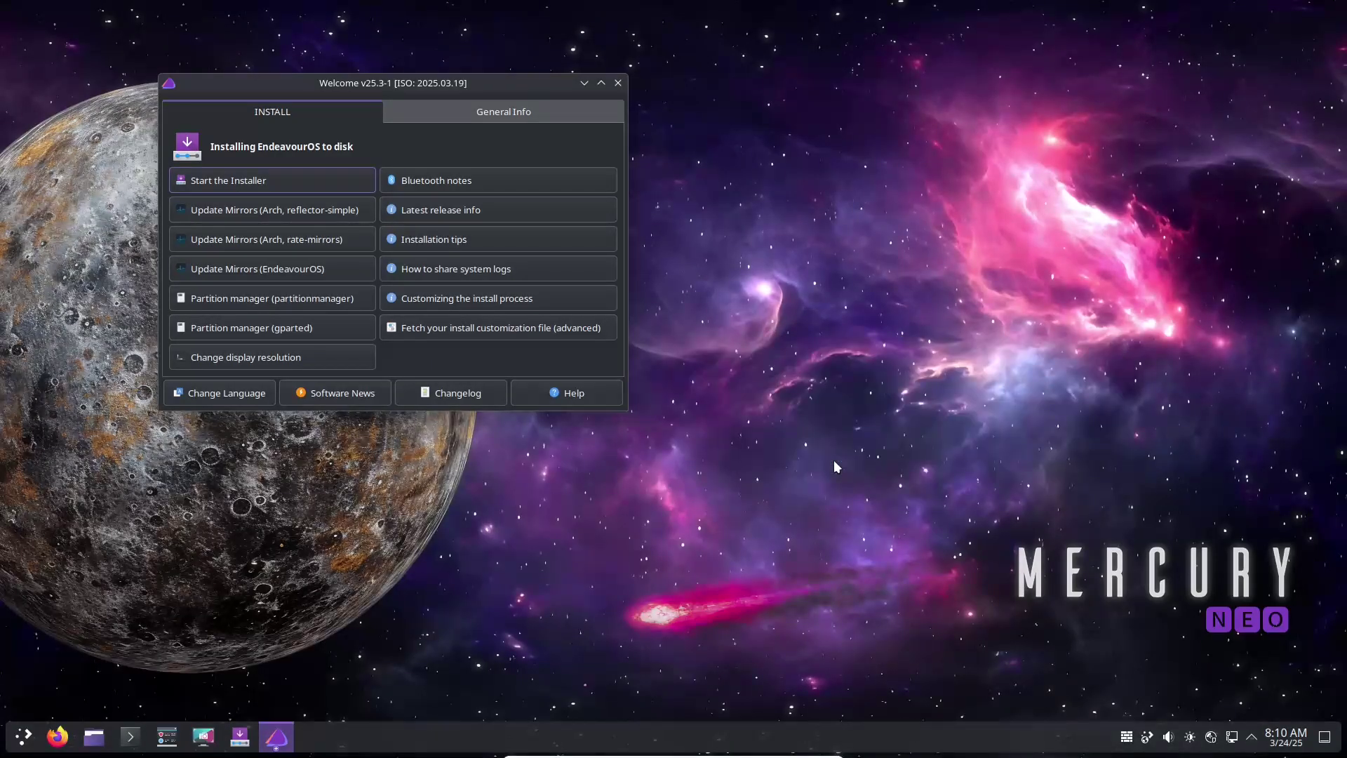
{"action": "left_click", "coordinate": [1250, 736]}
{"action": "left_click", "coordinate": [1250, 736]}
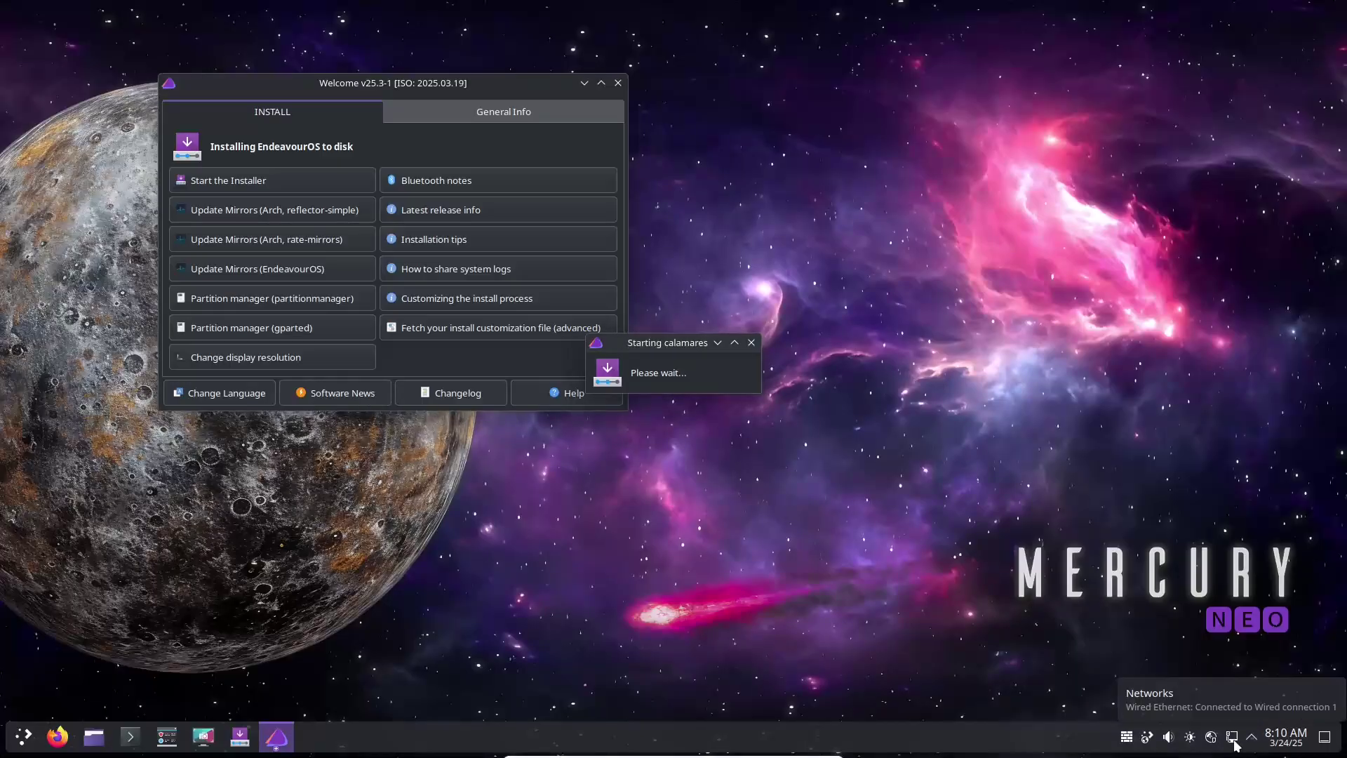
{"action": "left_click", "coordinate": [1233, 739]}
{"action": "left_click", "coordinate": [1211, 740]}
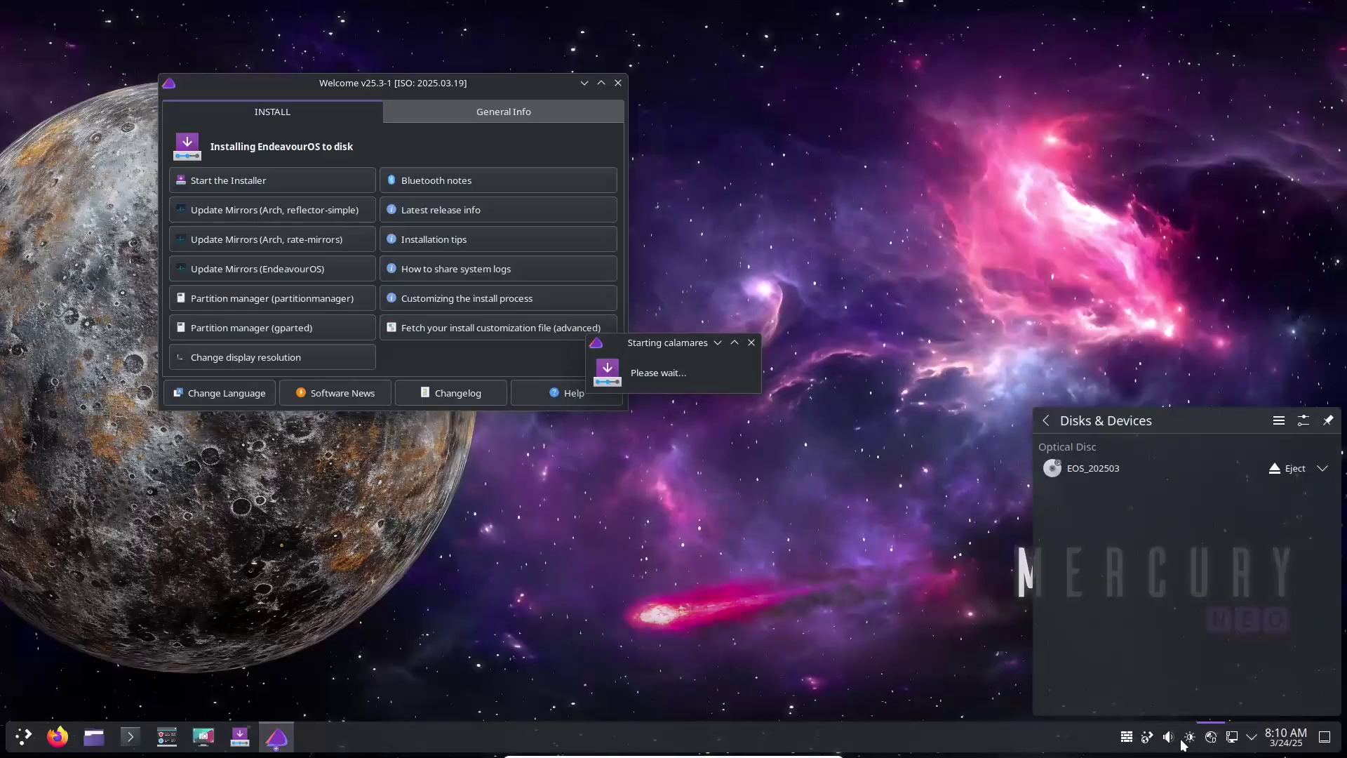
{"action": "left_click", "coordinate": [1190, 741]}
{"action": "left_click", "coordinate": [1168, 741]}
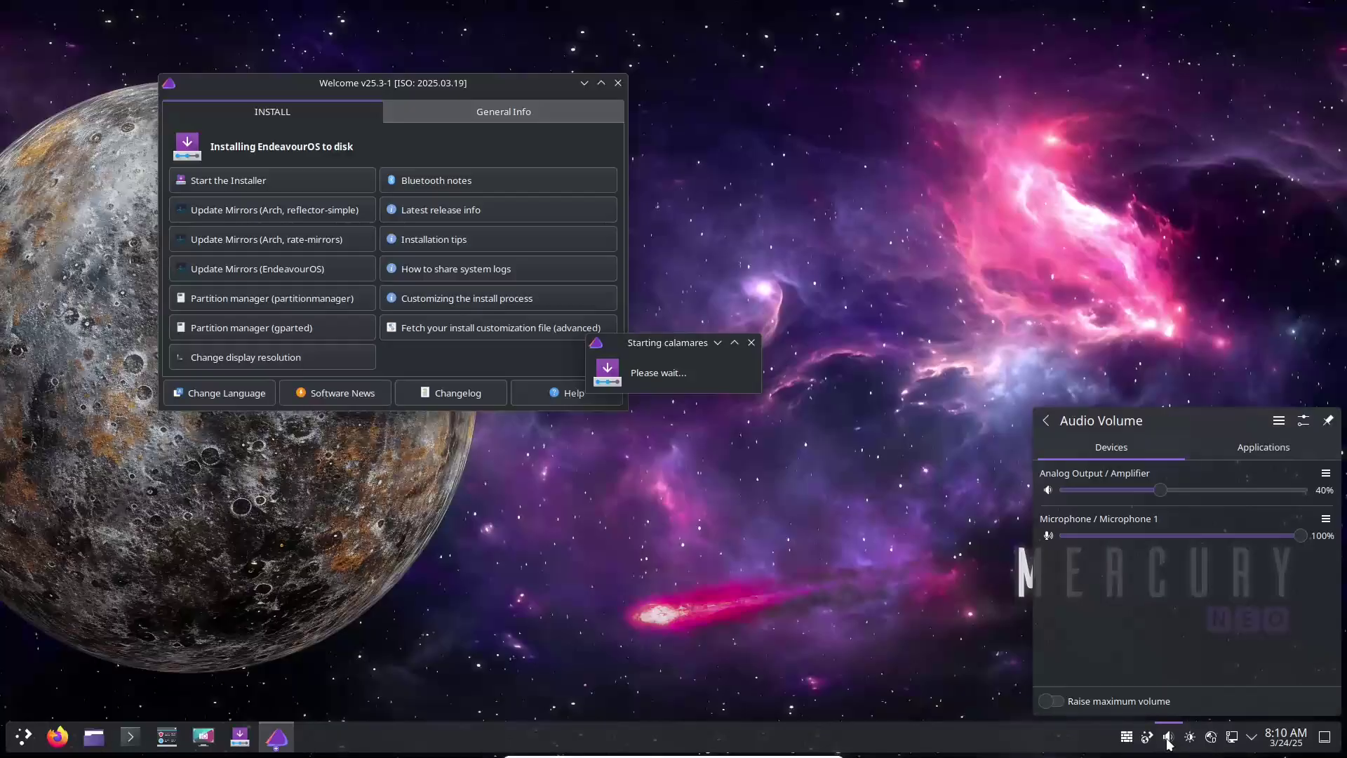
{"action": "left_click", "coordinate": [1240, 448]}
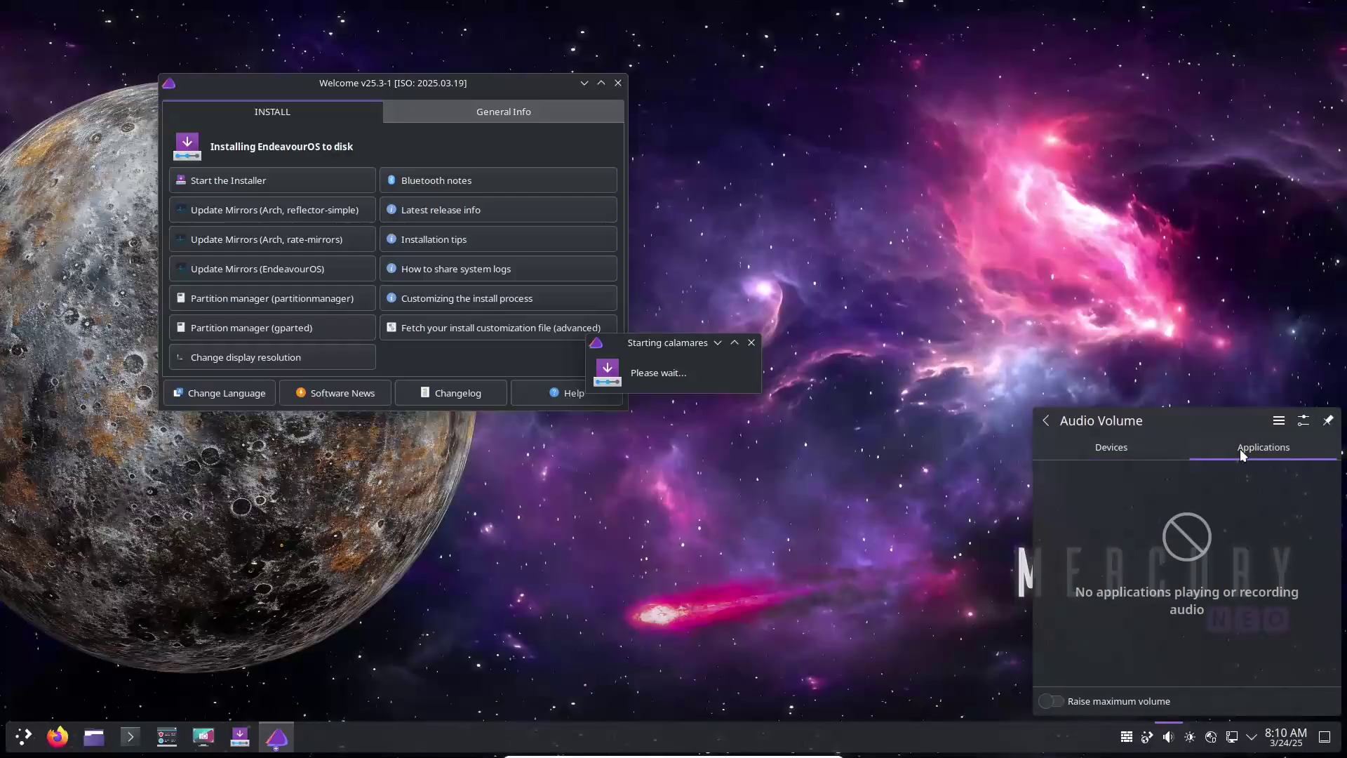
{"action": "left_click", "coordinate": [1163, 241]}
- View the March calendar, centre the Welcome window, and read the Calamares About information
{"action": "left_click", "coordinate": [1288, 736]}
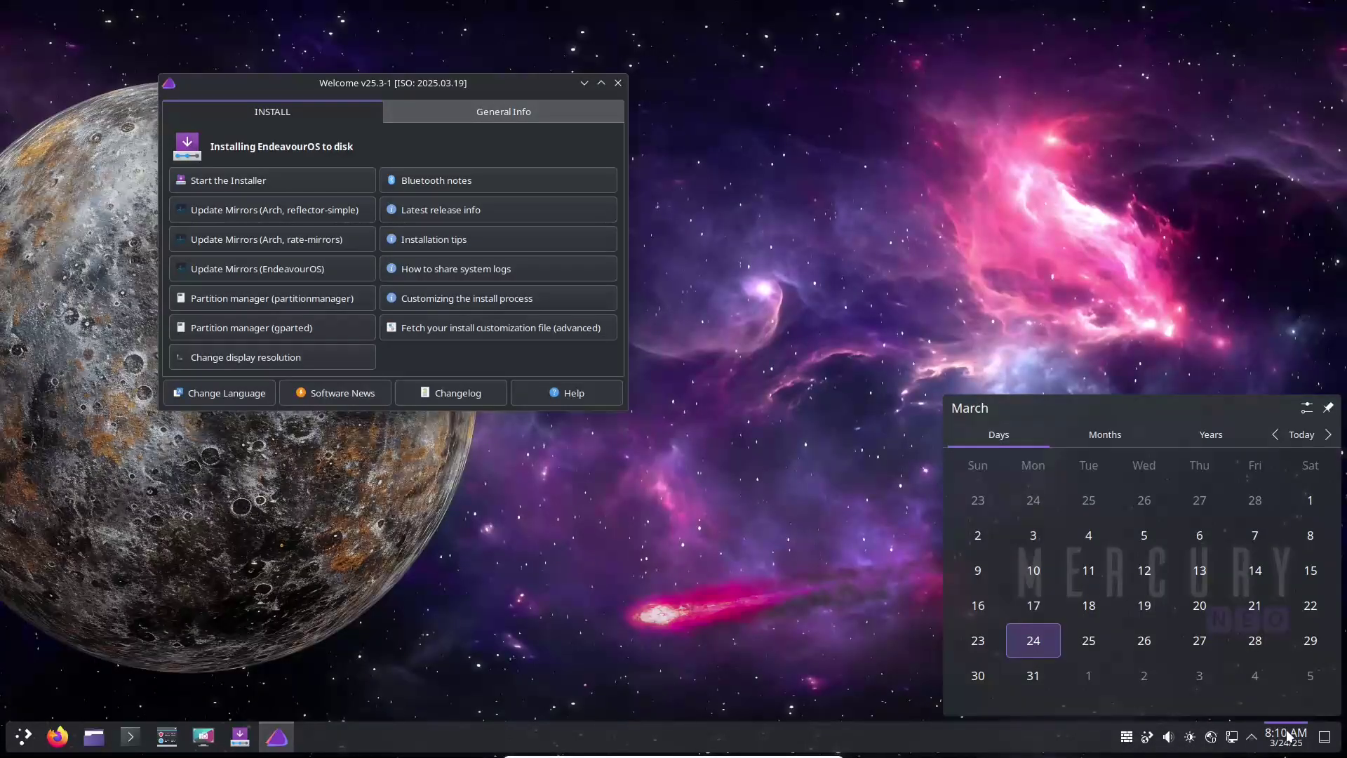
{"action": "left_click", "coordinate": [490, 80]}
{"action": "left_click_drag", "start_coordinate": [489, 80], "coordinate": [696, 149]}
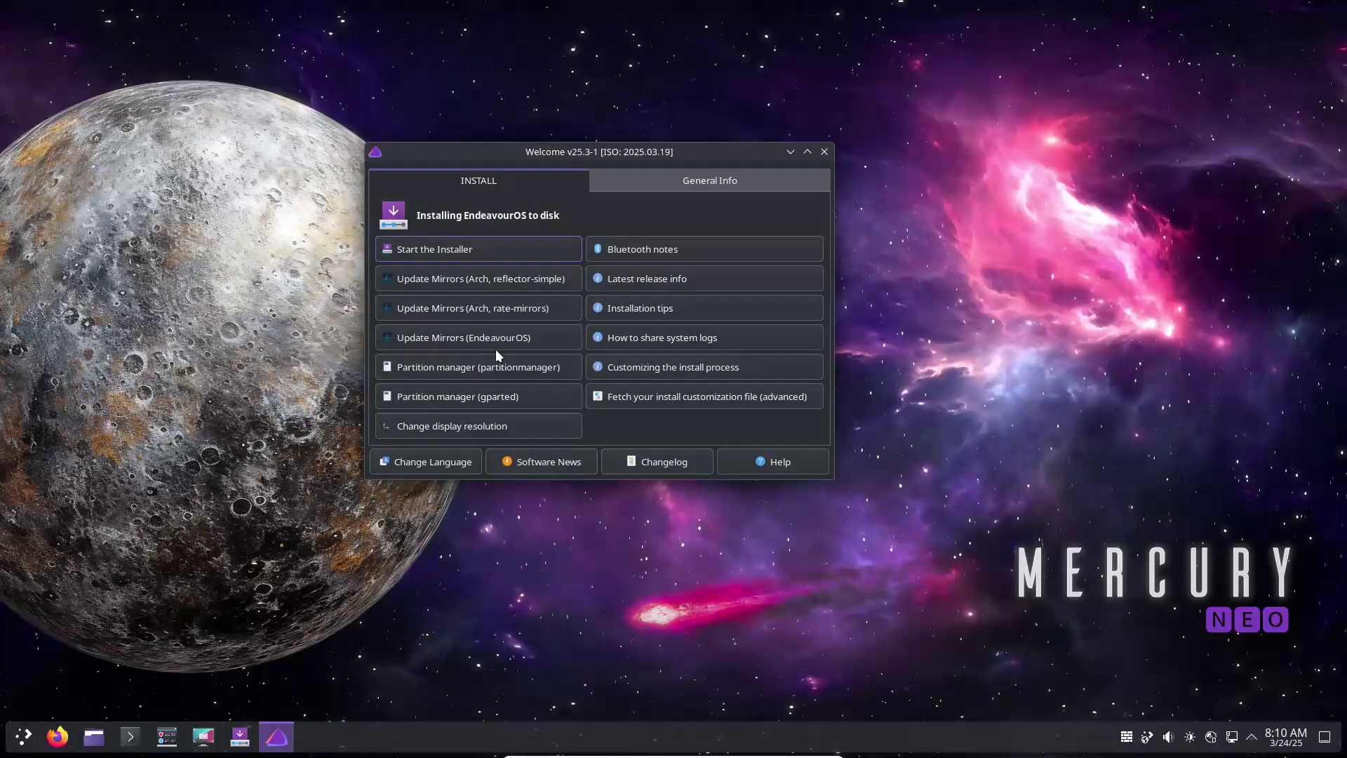
{"action": "left_click", "coordinate": [683, 181]}
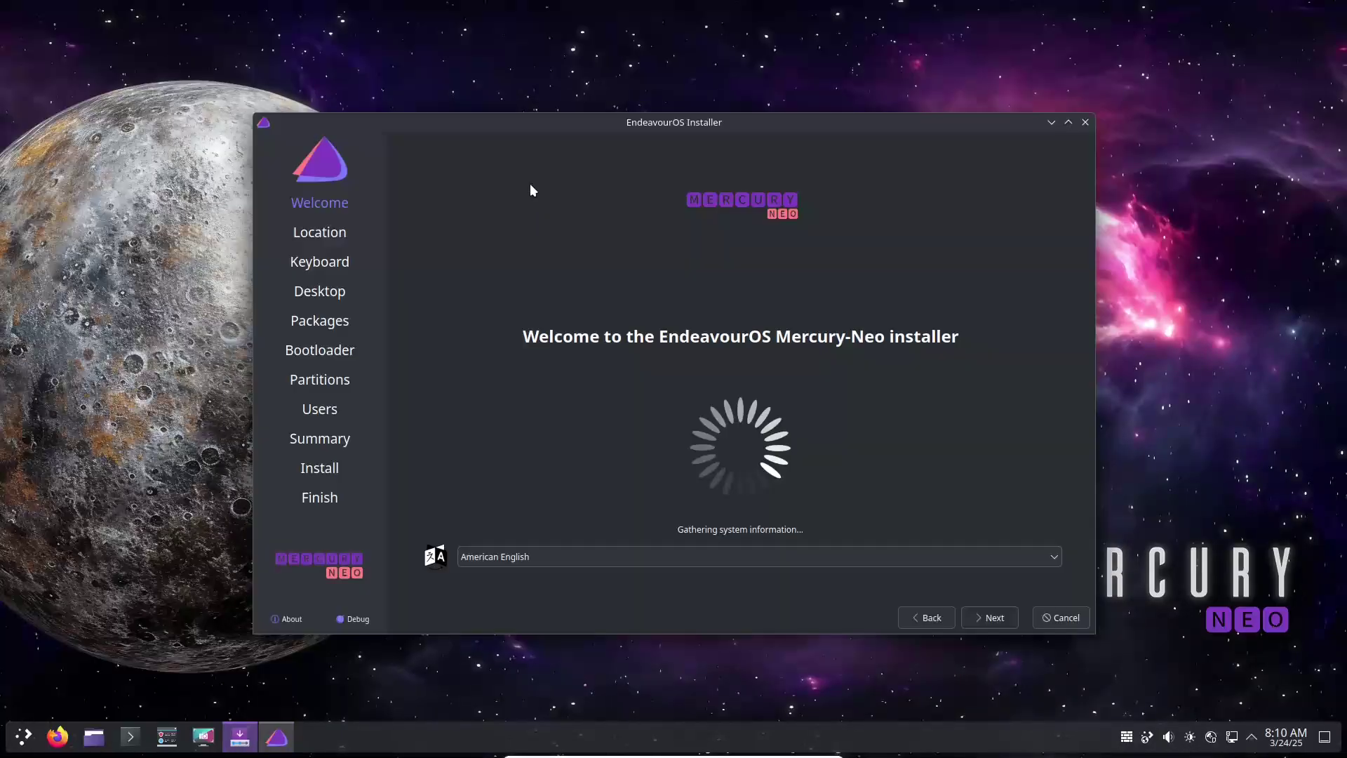
{"action": "left_click", "coordinate": [295, 617]}
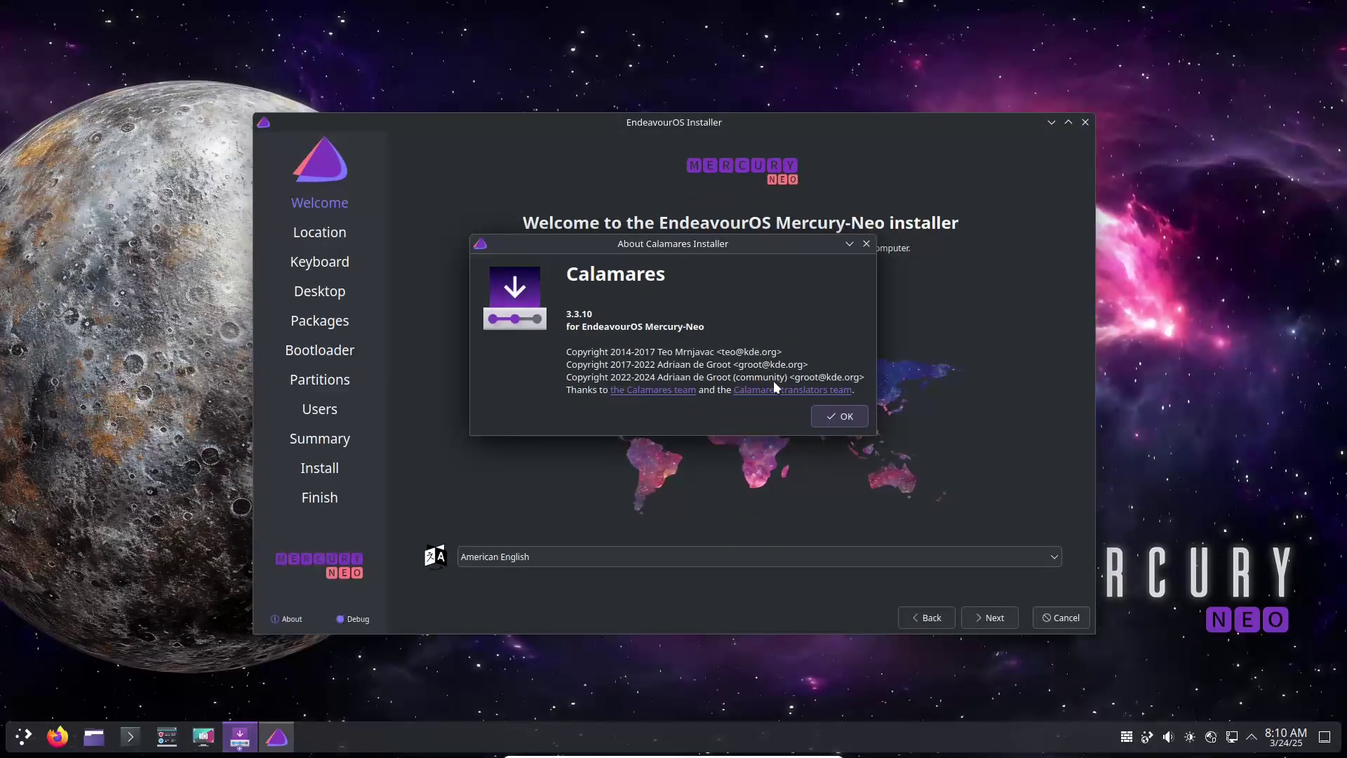
{"action": "left_click", "coordinate": [846, 416]}
- Set the time zone to America / Los Angeles, keeping the en_US.UTF-8 locales
{"action": "left_click", "coordinate": [980, 618]}
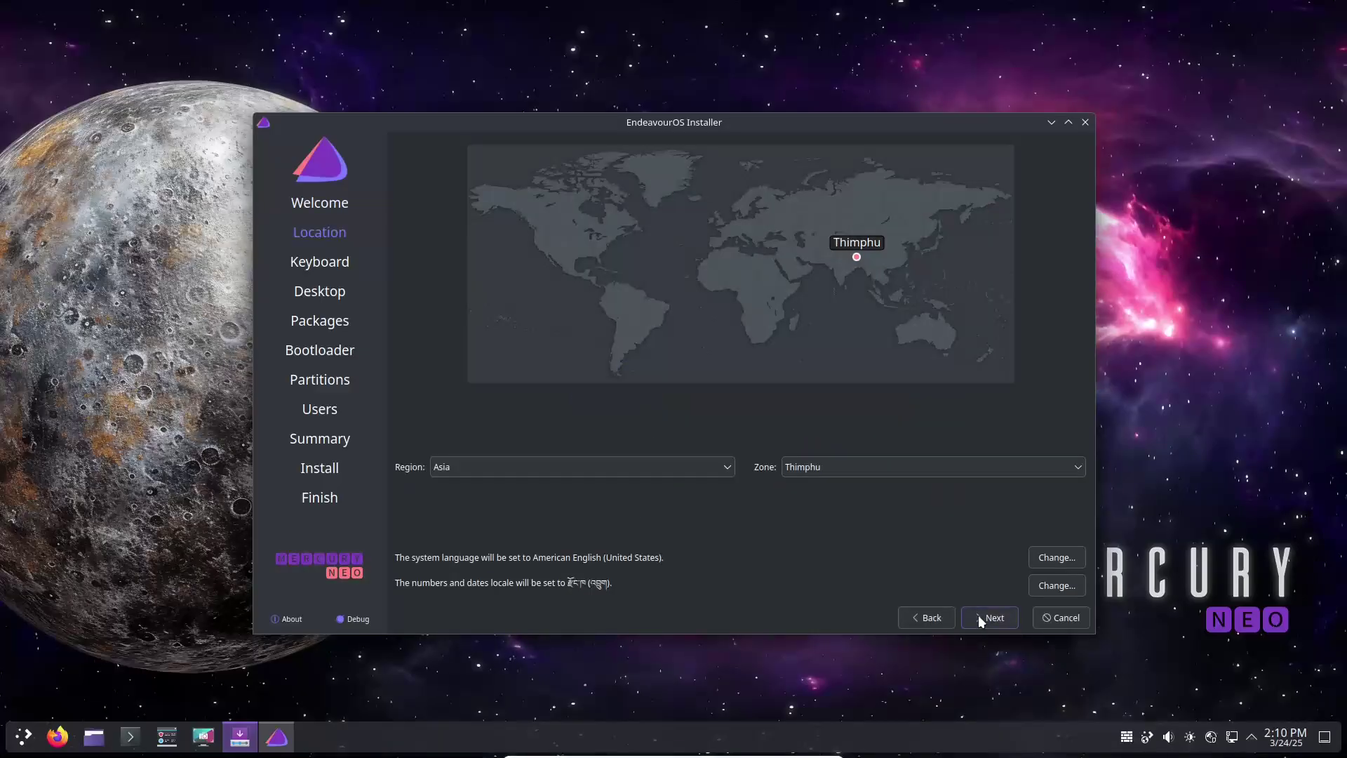
{"action": "left_click", "coordinate": [551, 260]}
{"action": "left_click", "coordinate": [536, 252]}
{"action": "left_click", "coordinate": [1042, 560]}
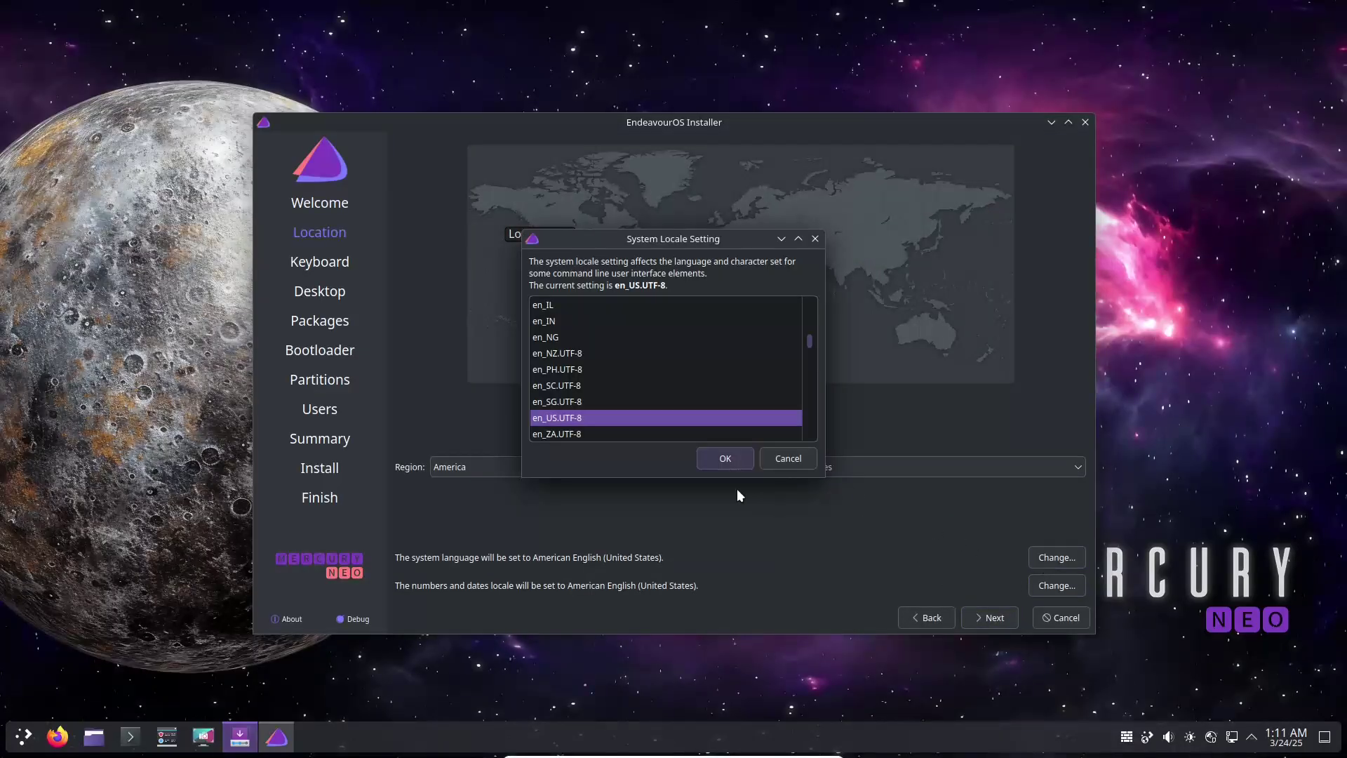
{"action": "left_click", "coordinate": [787, 457]}
{"action": "left_click", "coordinate": [1042, 586]}
{"action": "left_click", "coordinate": [787, 457]}
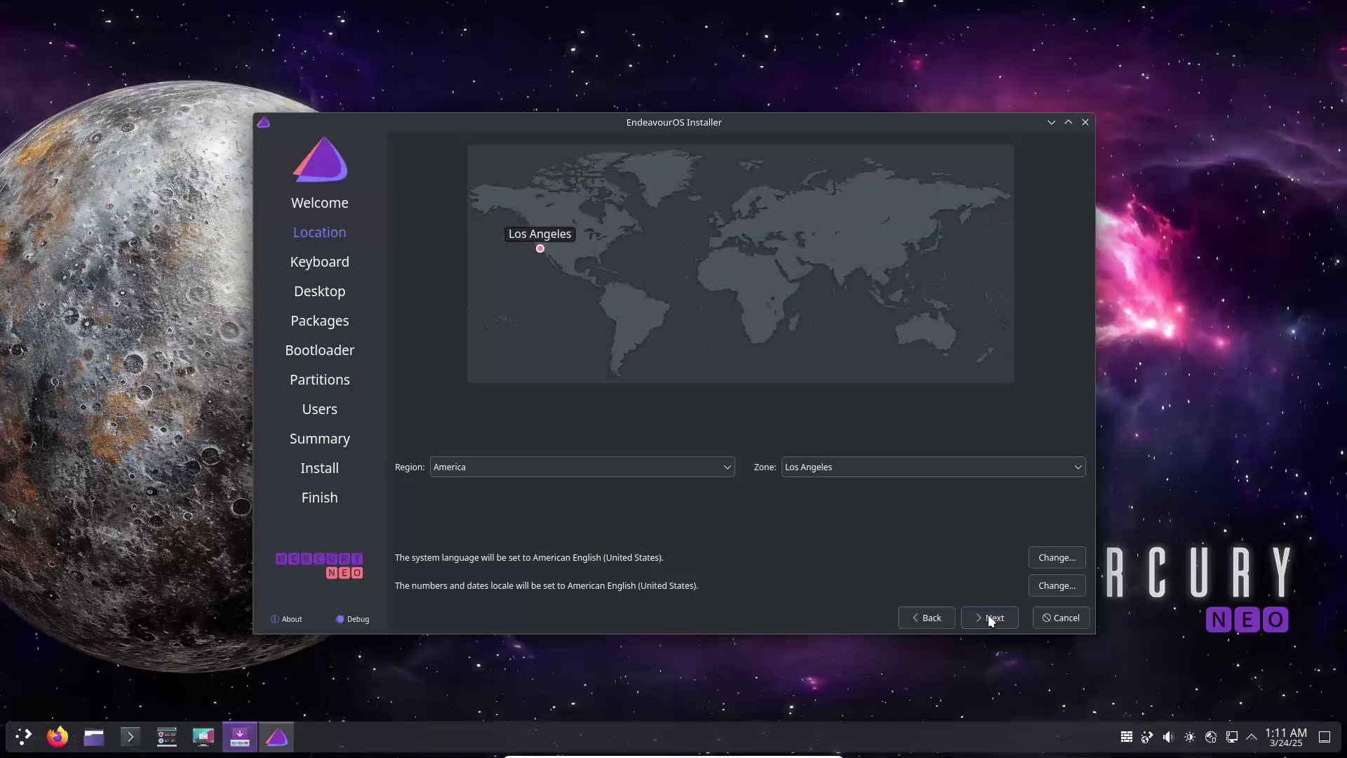
- Keep the keyboard layout, preview each desktop option, and choose Xfce4
{"action": "left_click", "coordinate": [988, 616]}
{"action": "left_click", "coordinate": [1008, 616]}
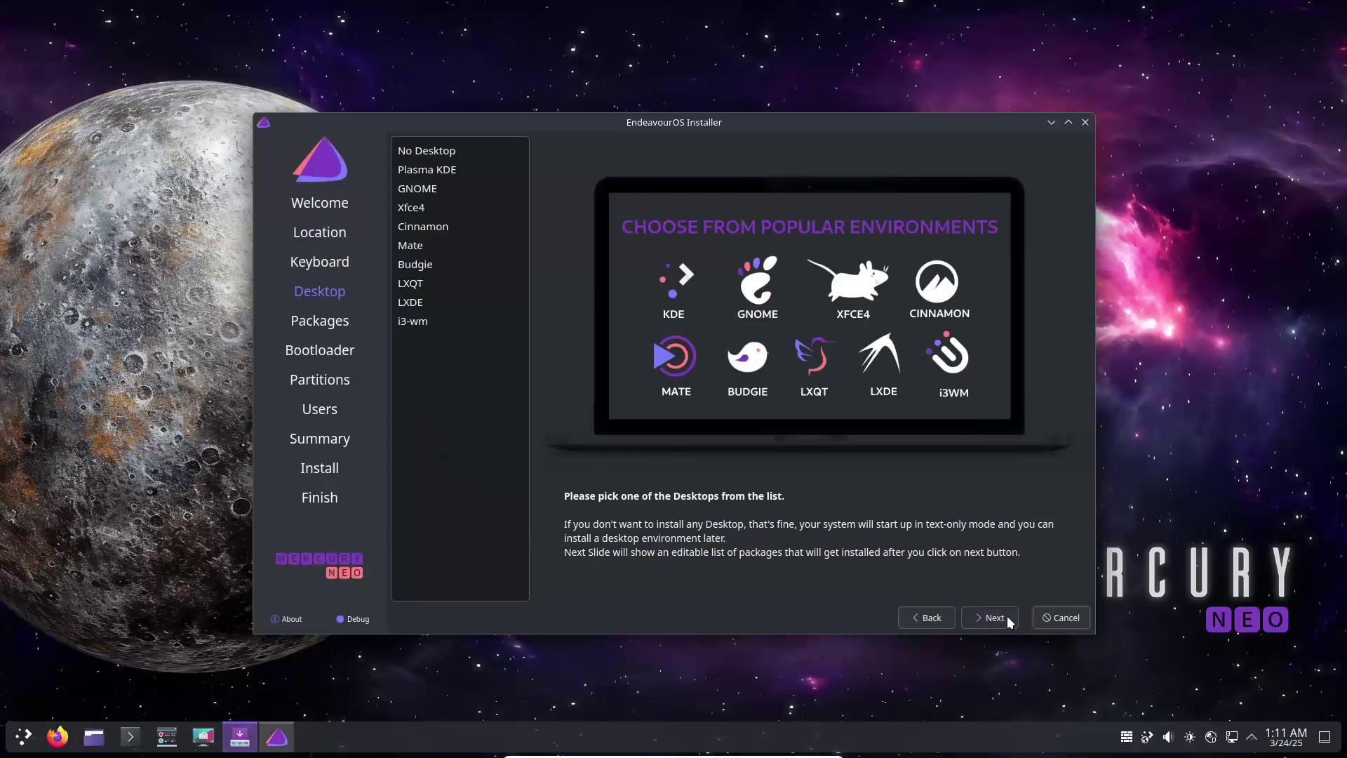
{"action": "left_click", "coordinate": [438, 169]}
{"action": "left_click", "coordinate": [440, 187]}
{"action": "left_click", "coordinate": [443, 207]}
{"action": "left_click", "coordinate": [453, 226]}
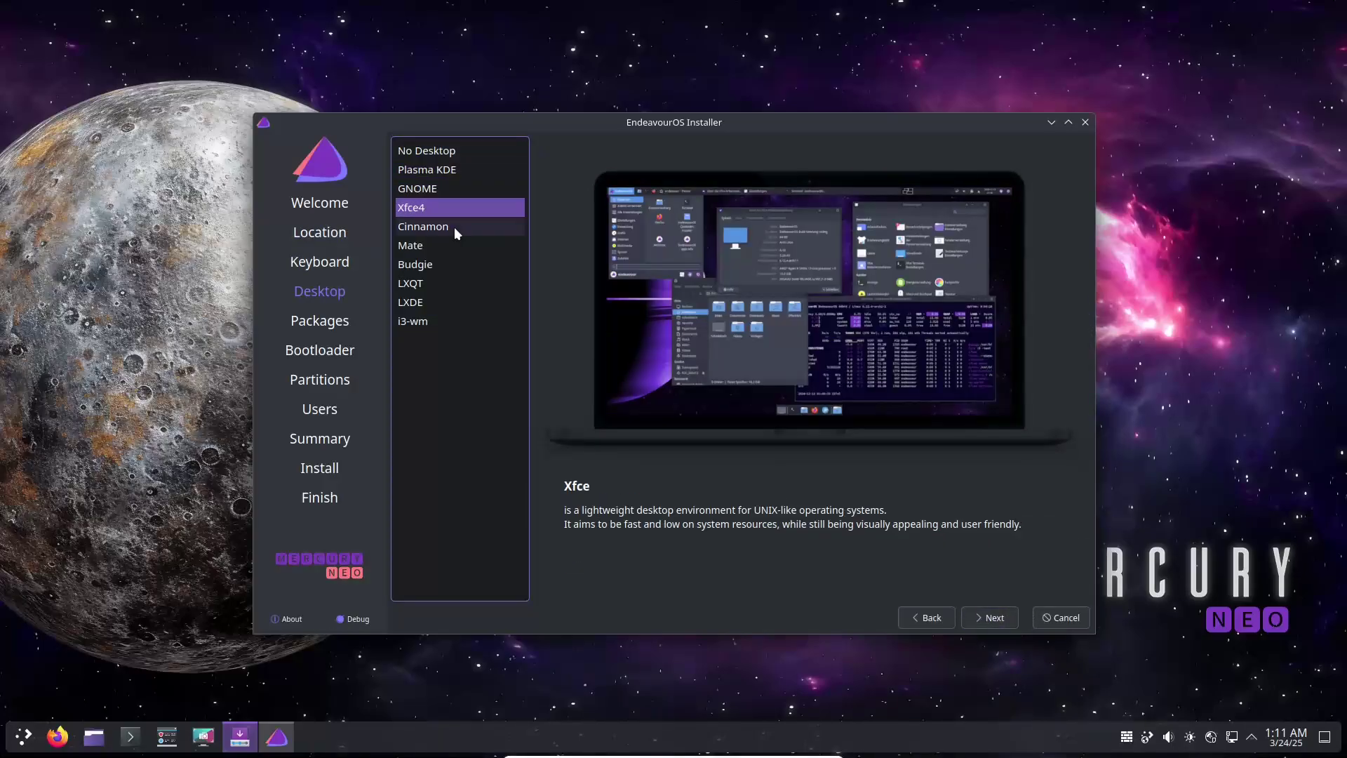
{"action": "left_click", "coordinate": [453, 242]}
{"action": "left_click", "coordinate": [453, 261]}
{"action": "left_click", "coordinate": [448, 284]}
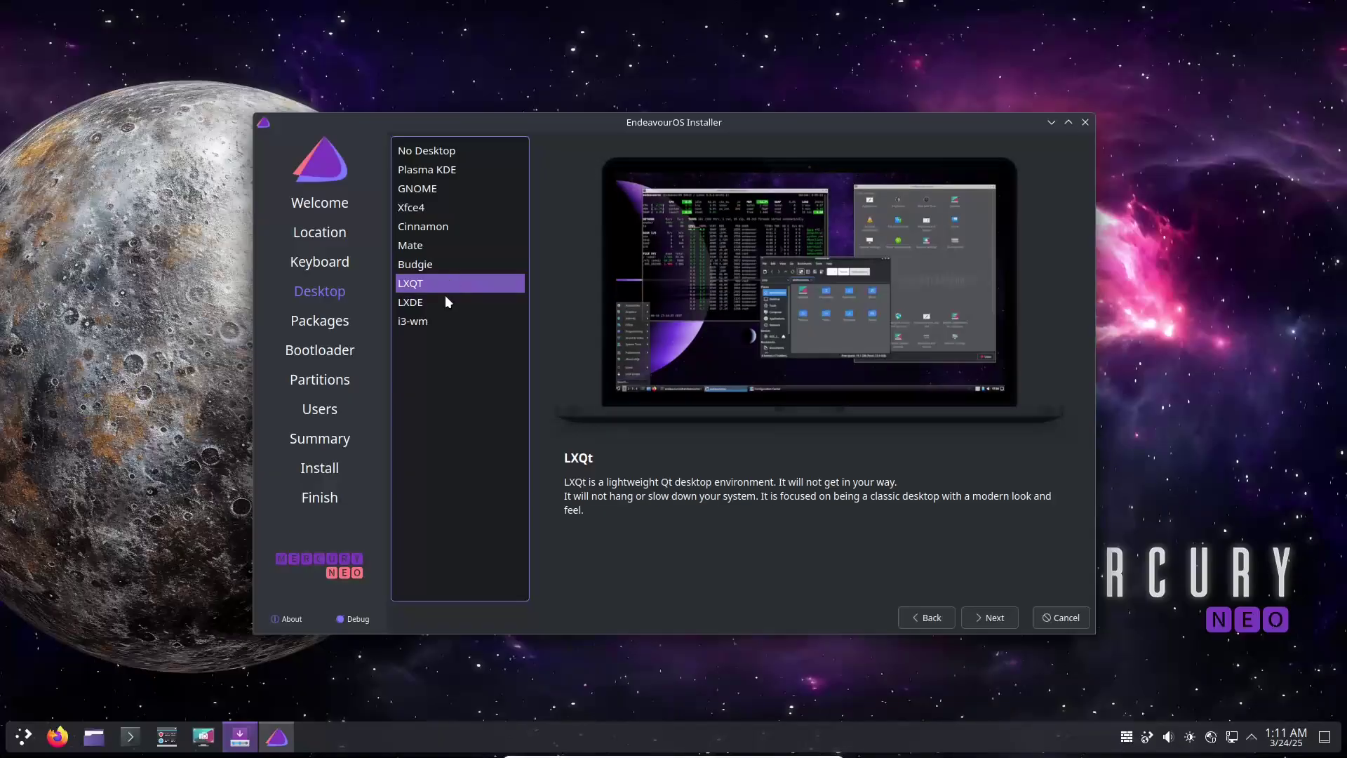
{"action": "left_click", "coordinate": [444, 302]}
{"action": "left_click", "coordinate": [444, 320]}
{"action": "left_click", "coordinate": [425, 190]}
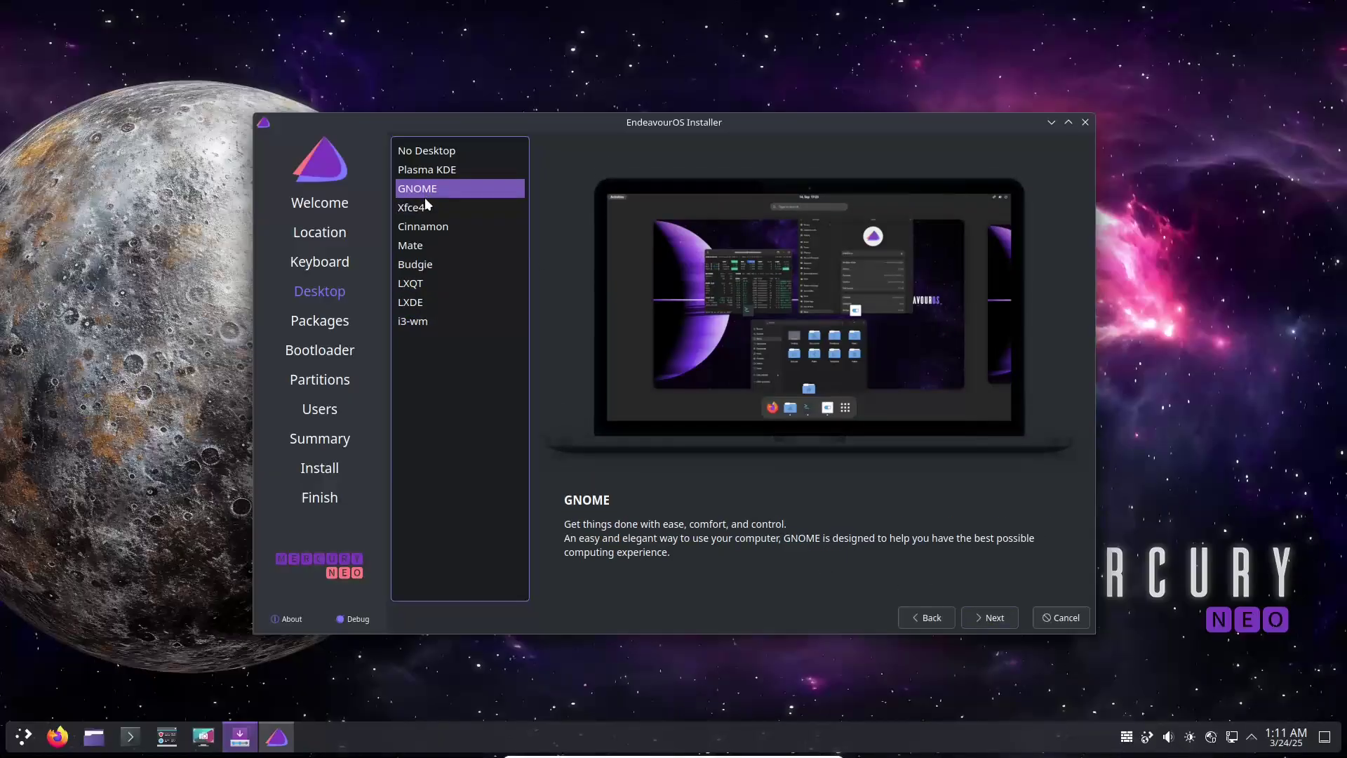
{"action": "left_click", "coordinate": [427, 207]}
- Inspect the Desktop-Base, EndeavourOS, Recommended and Spell Checker package groups
{"action": "left_click", "coordinate": [986, 616]}
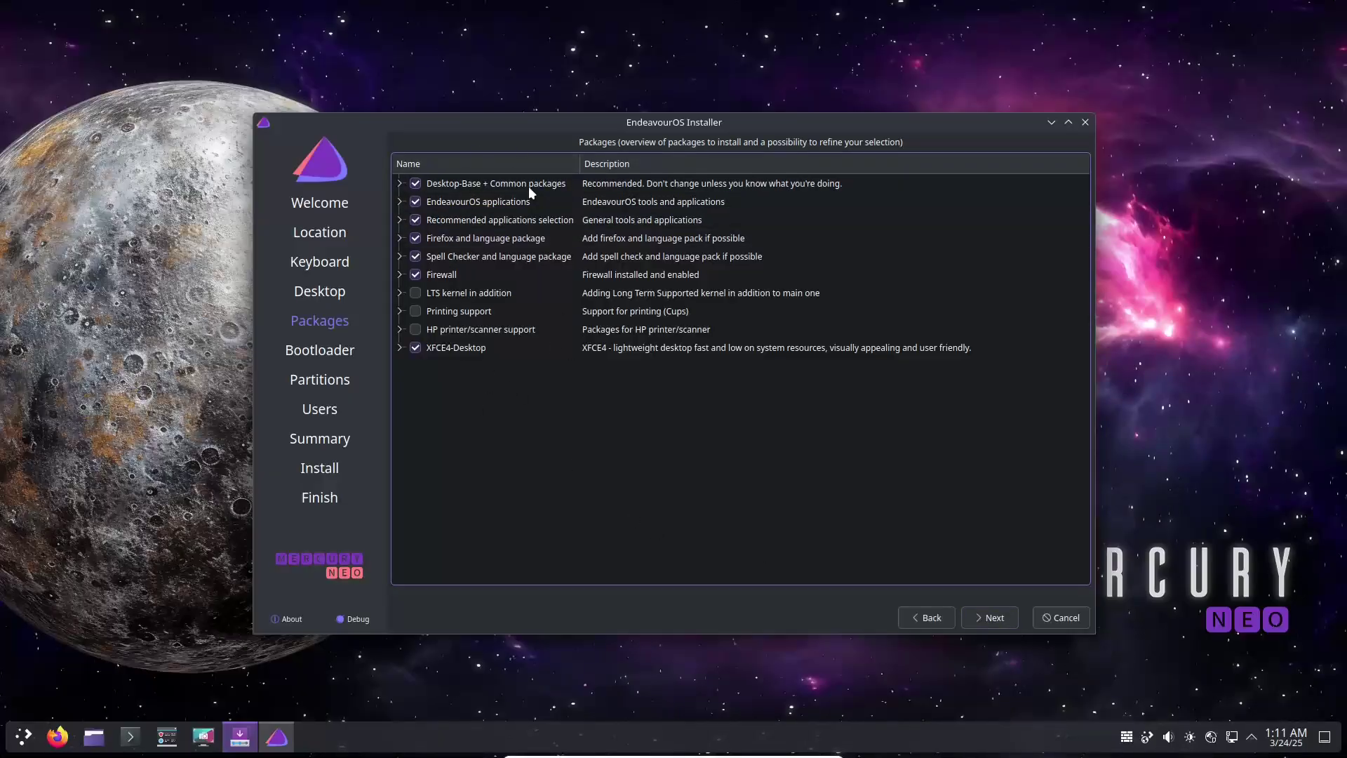
{"action": "left_click", "coordinate": [399, 184]}
{"action": "left_click", "coordinate": [399, 183]}
{"action": "left_click", "coordinate": [398, 202]}
{"action": "left_click", "coordinate": [399, 201]}
{"action": "left_click", "coordinate": [400, 220]}
{"action": "left_click", "coordinate": [401, 221]}
{"action": "left_click", "coordinate": [399, 257]}
{"action": "left_click", "coordinate": [399, 257]}
- Choose Erase disk without encryption, leaving the bootloader location unchanged
{"action": "left_click", "coordinate": [982, 619]}
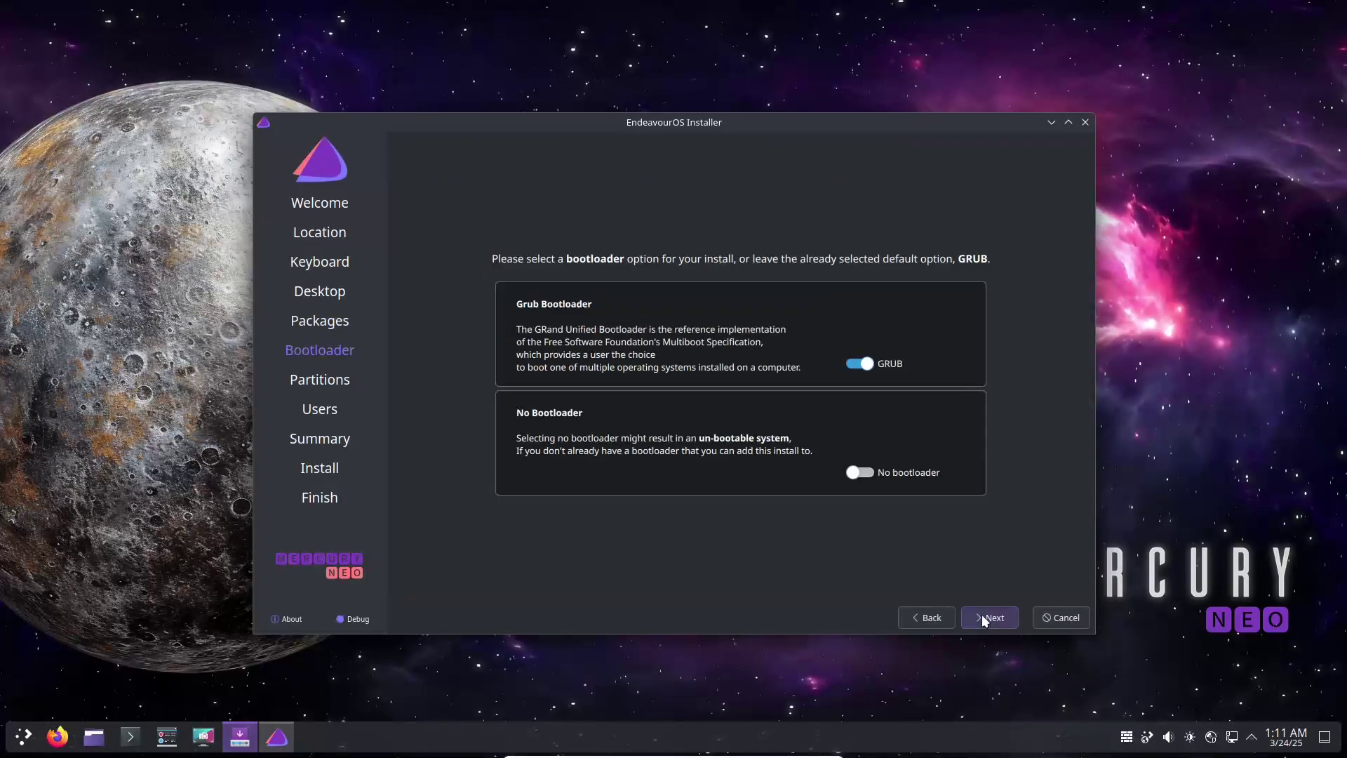
{"action": "left_click", "coordinate": [987, 618]}
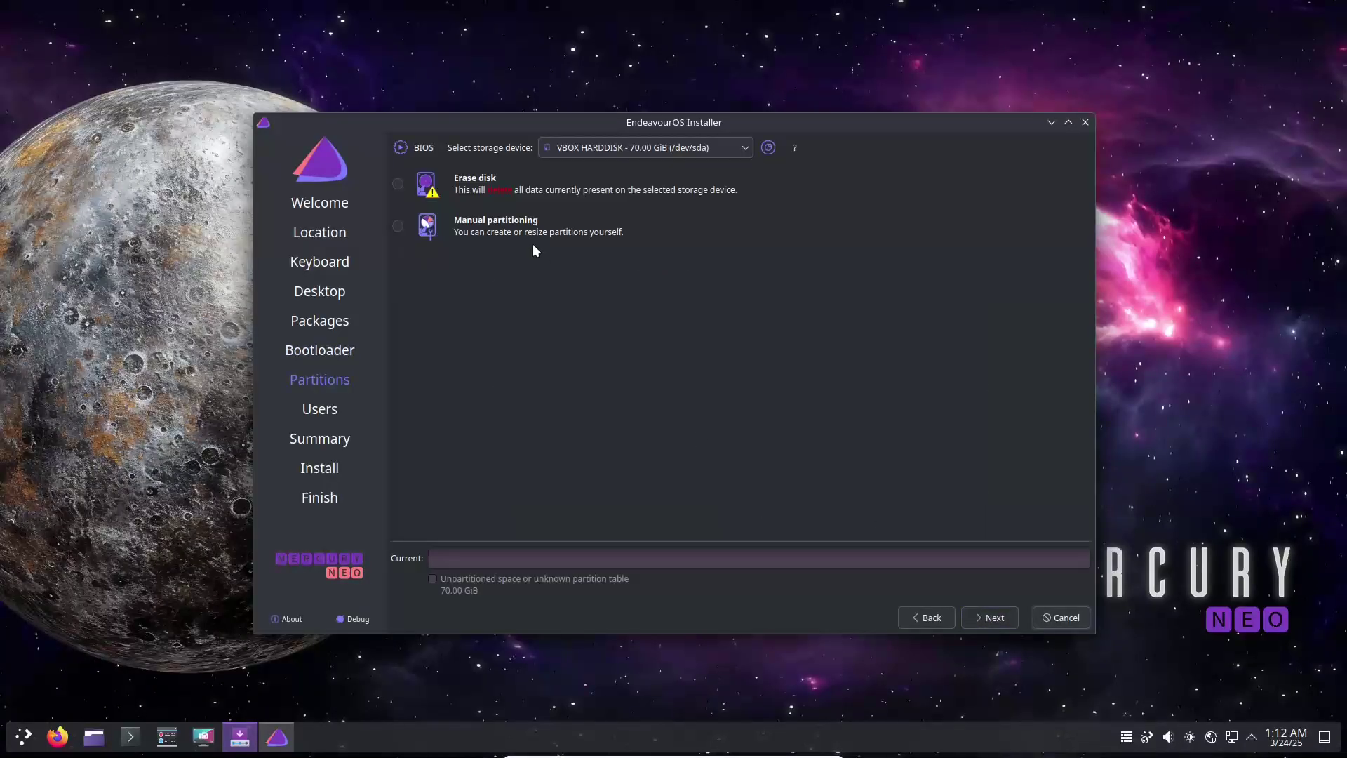
{"action": "left_click", "coordinate": [398, 183]}
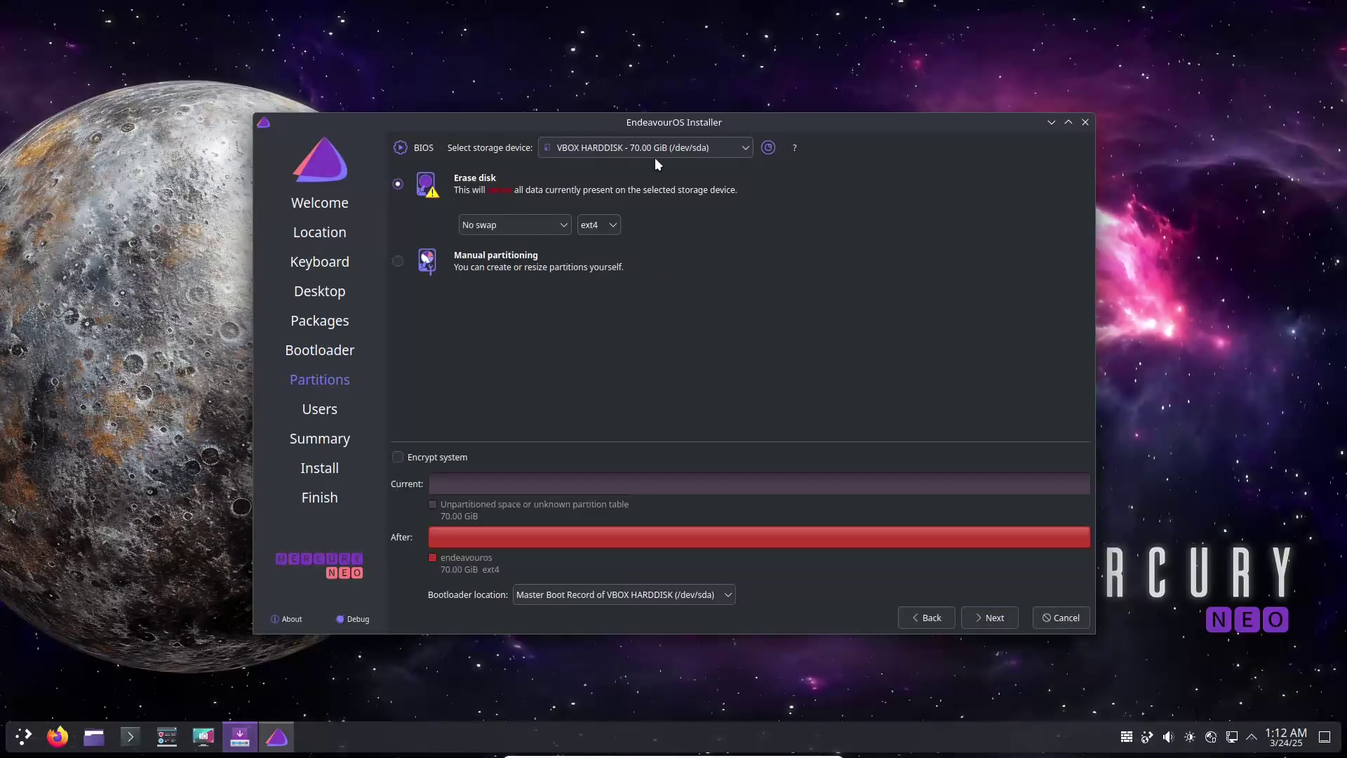
{"action": "left_click", "coordinate": [1067, 124]}
{"action": "left_click", "coordinate": [193, 547]}
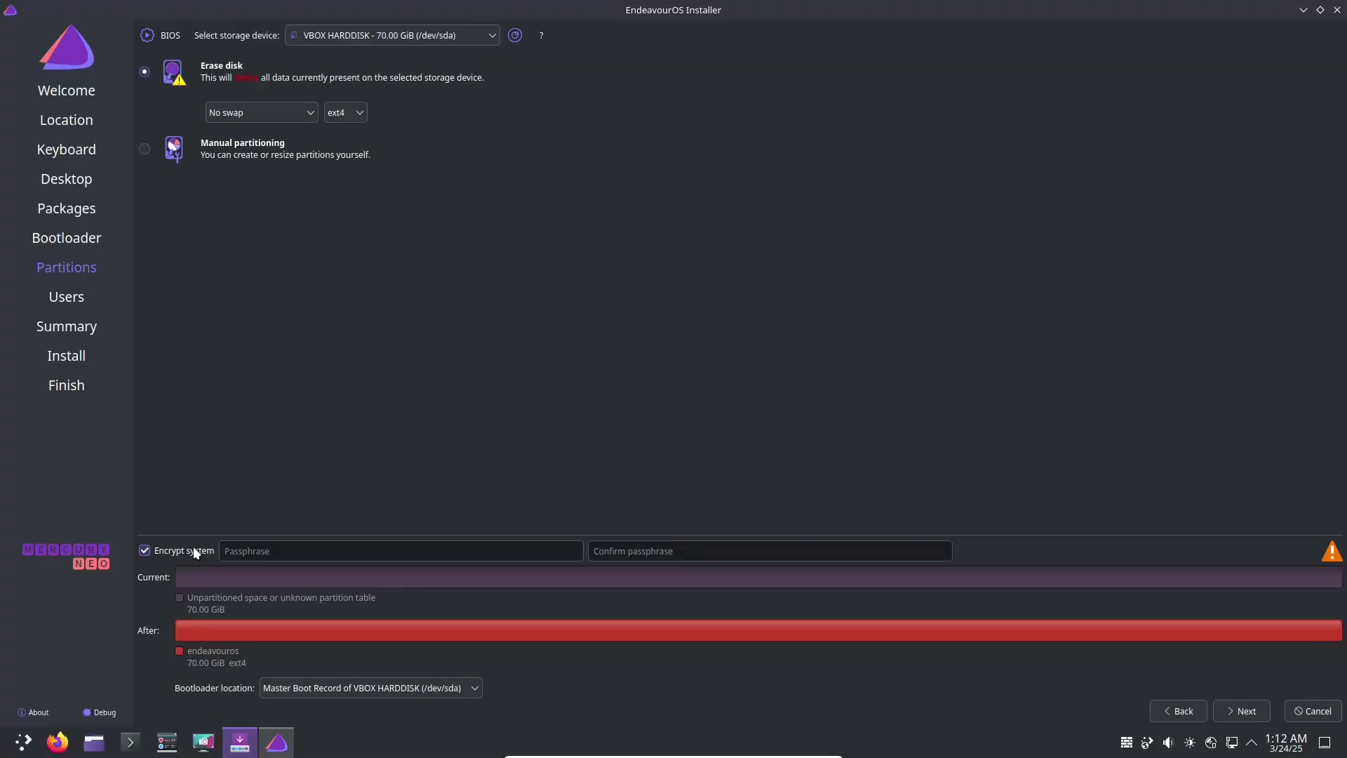
{"action": "left_click", "coordinate": [192, 550]}
{"action": "left_click", "coordinate": [459, 689]}
{"action": "left_click", "coordinate": [1239, 703]}
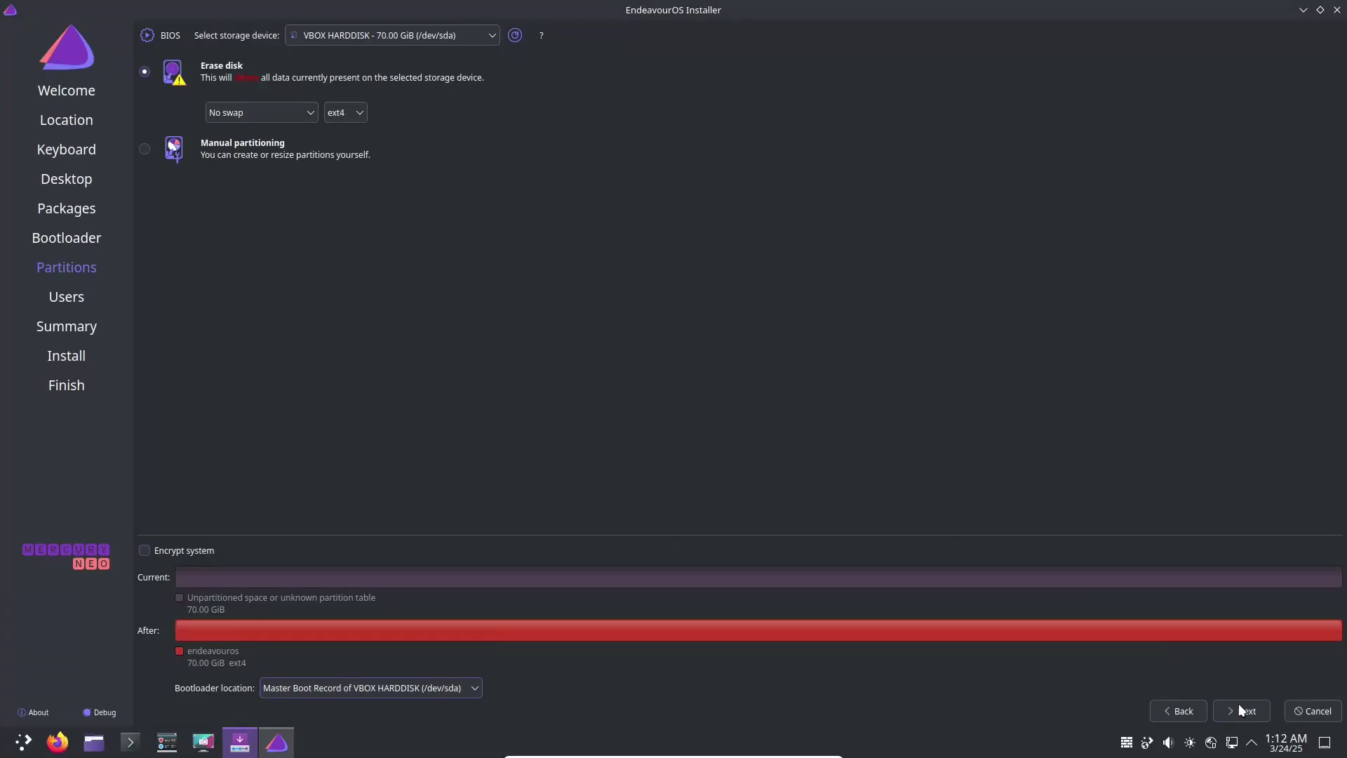
{"action": "left_click", "coordinate": [1239, 707]}
- Enter the user name and the account password twice, and enable automatic login
{"action": "type", "text": "runboxing"}
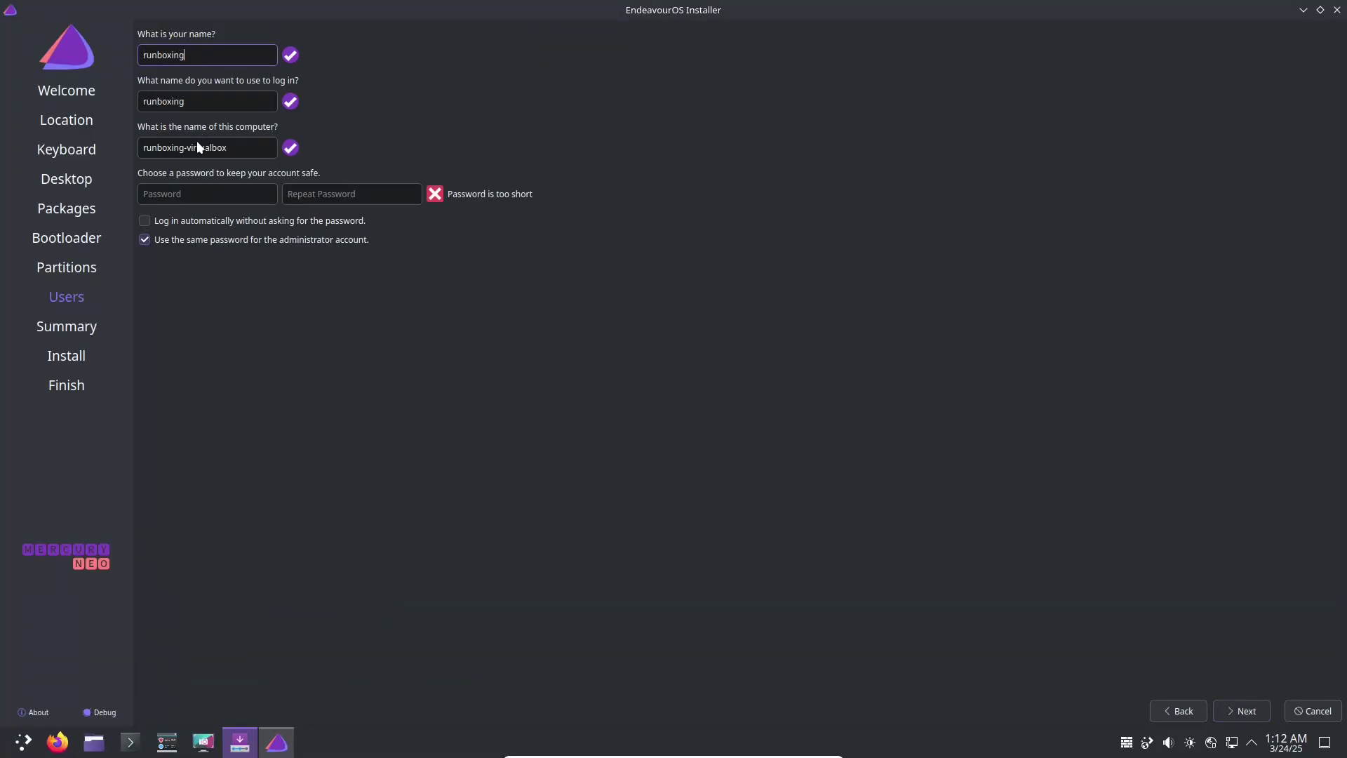
{"action": "left_click", "coordinate": [186, 192]}
{"action": "type", "text": "1234"}
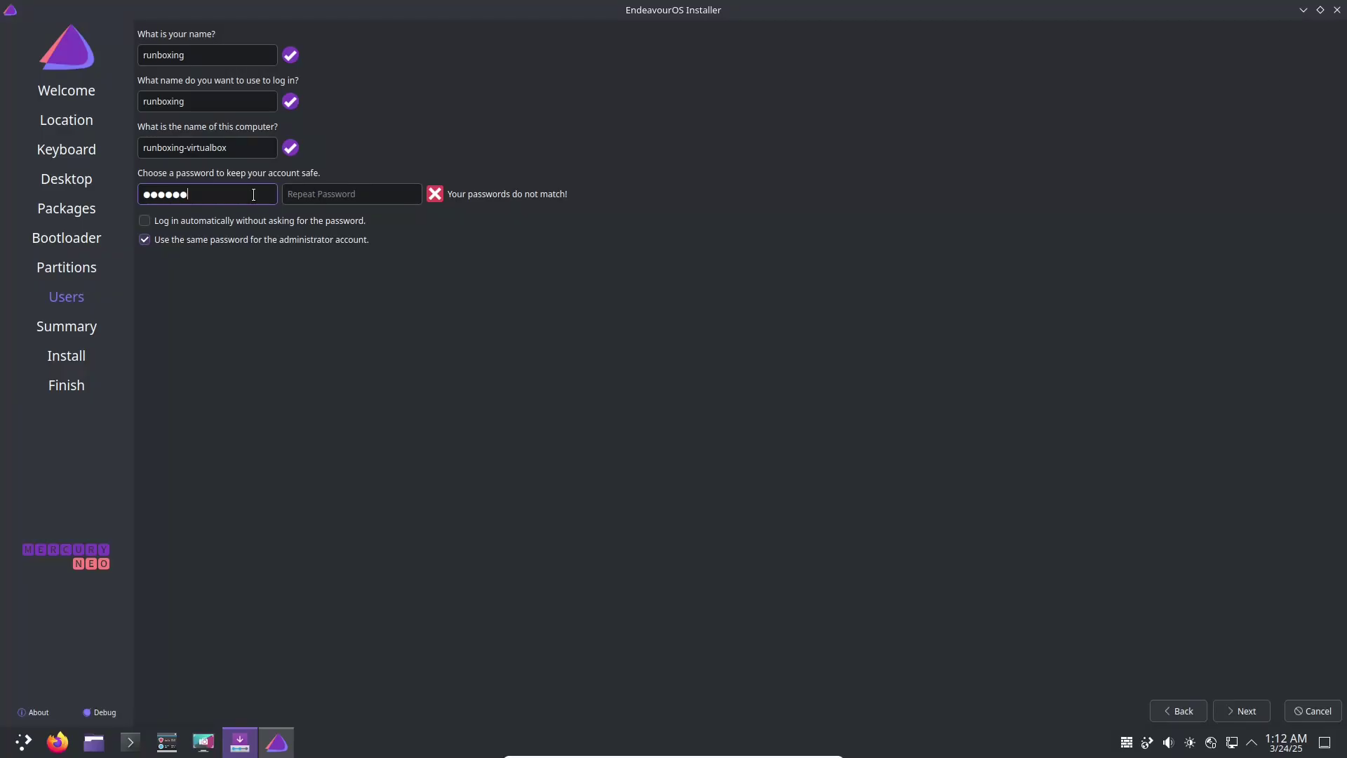
{"action": "type", "text": "456"}
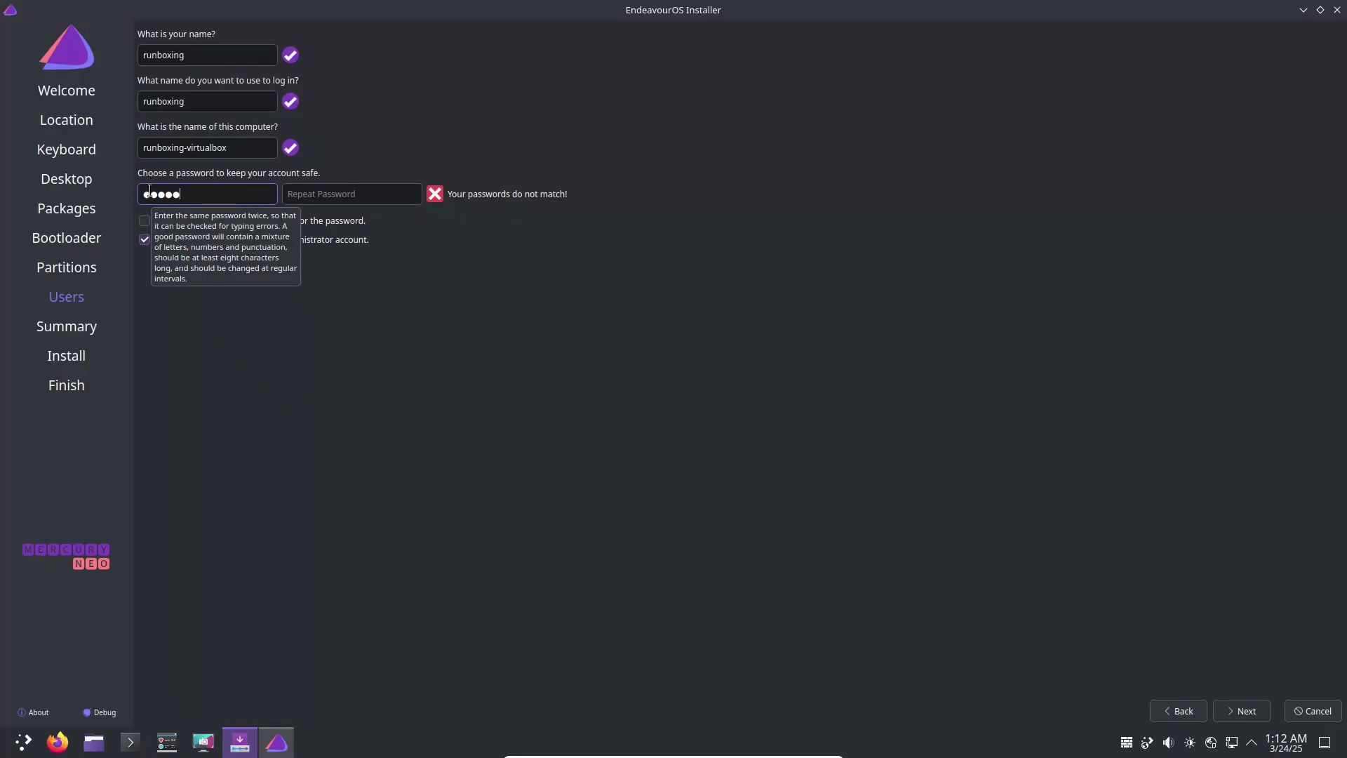
{"action": "left_click", "coordinate": [323, 194]}
{"action": "type", "text": "123456"}
{"action": "left_click", "coordinate": [280, 223]}
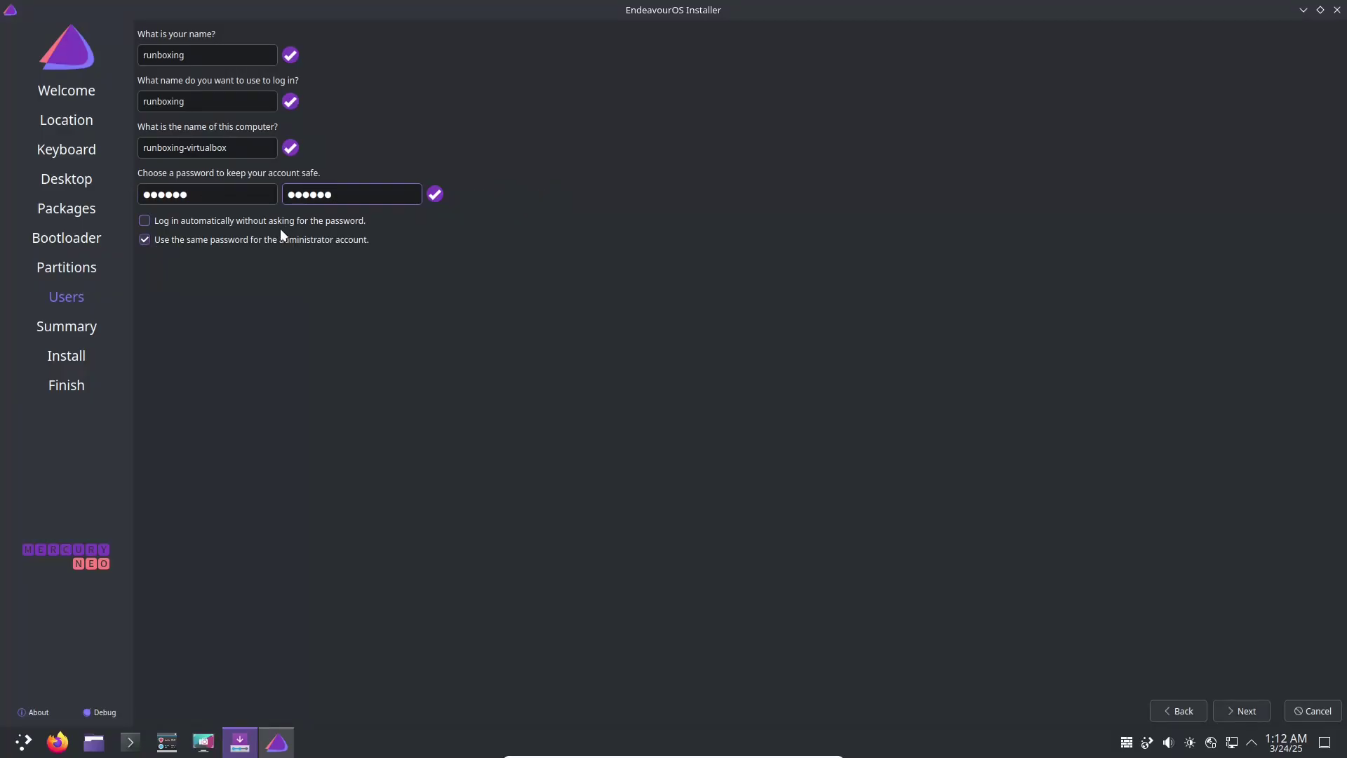
- Review the installation summary, then quit the installer and confirm cancelling
{"action": "left_click", "coordinate": [1232, 709]}
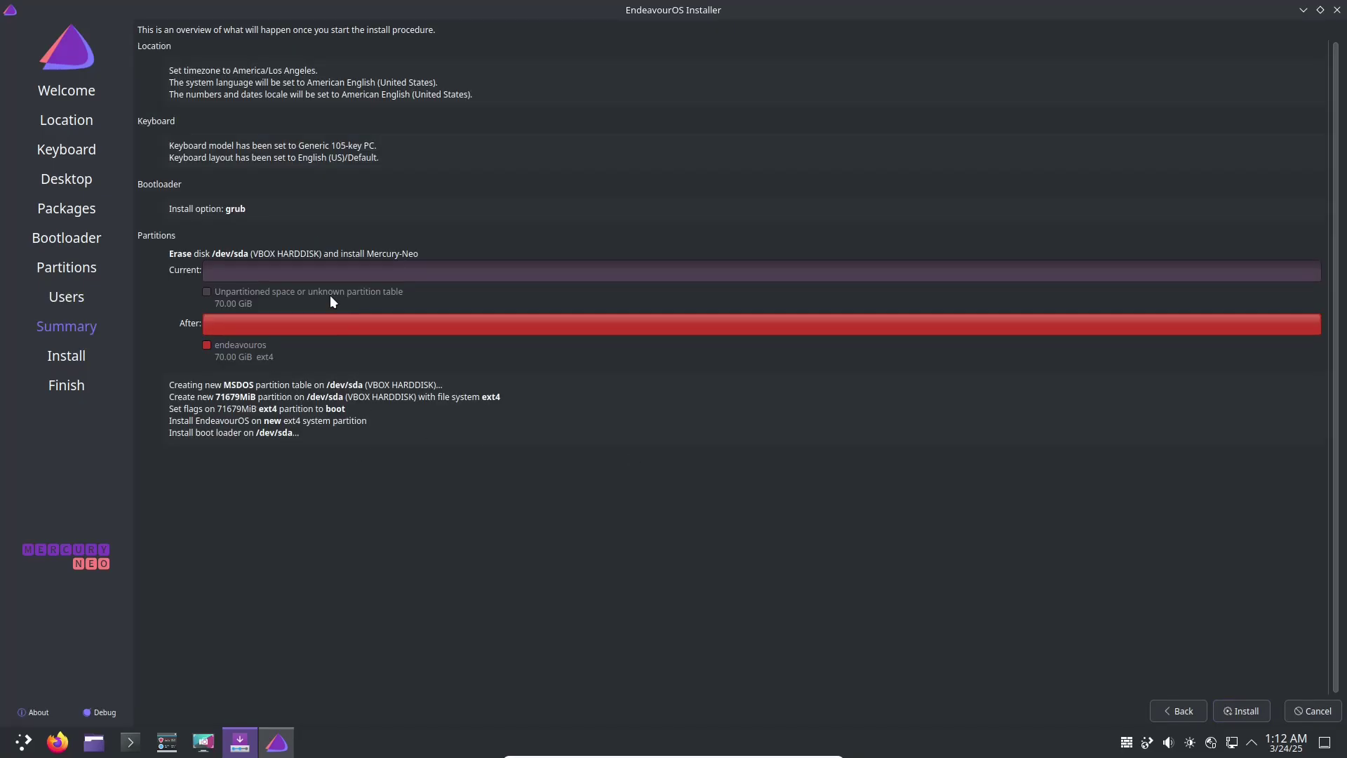
{"action": "left_click", "coordinate": [1337, 9]}
{"action": "left_click", "coordinate": [712, 365]}
- Move the Welcome window toward the centre and close it
{"action": "left_click", "coordinate": [516, 180]}
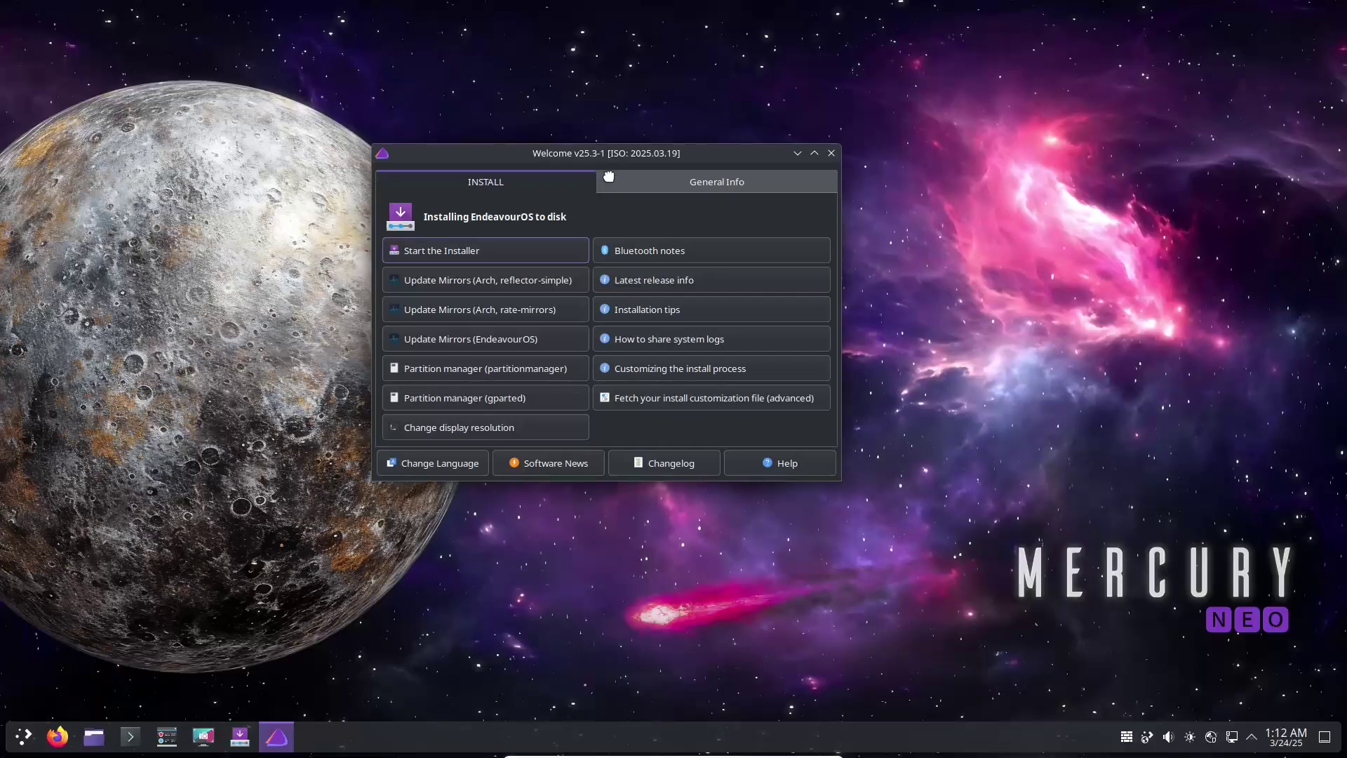
{"action": "left_click_drag", "start_coordinate": [608, 175], "coordinate": [679, 205]}
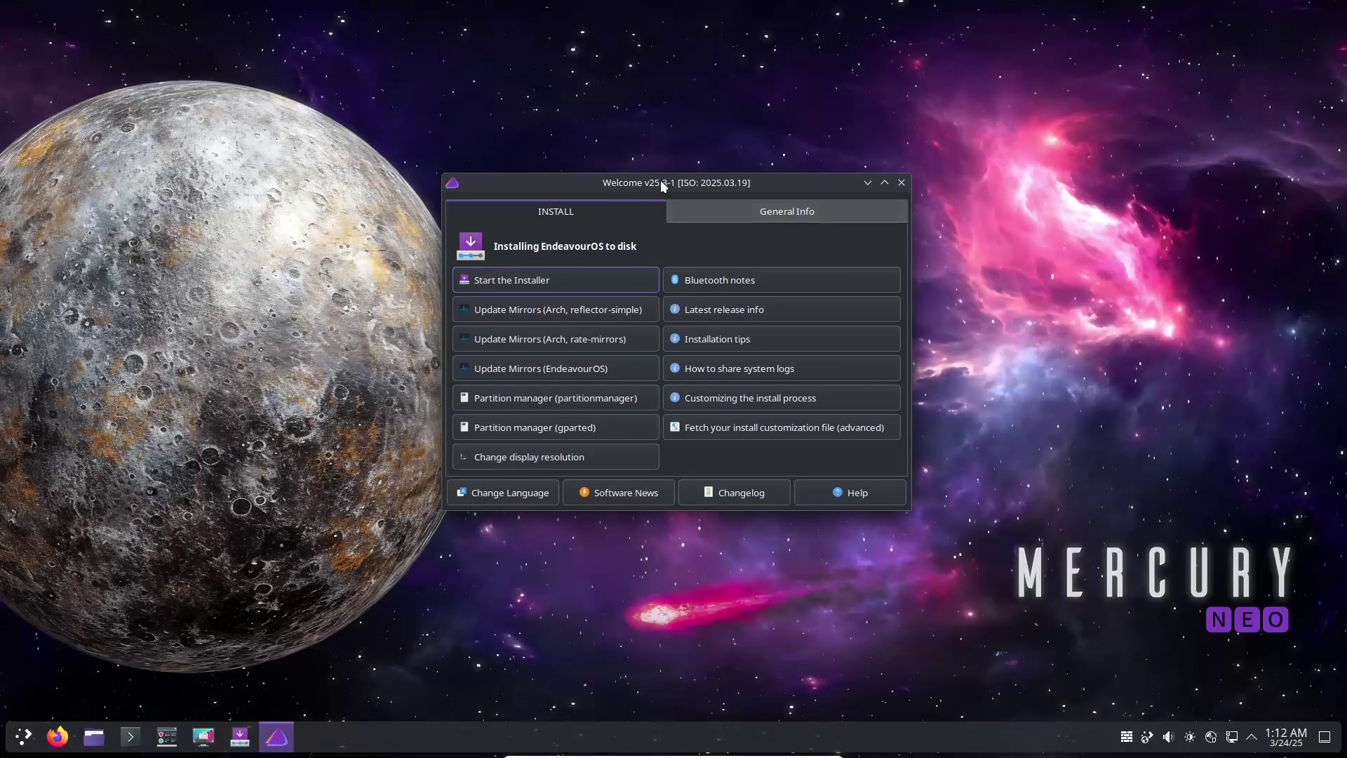
{"action": "left_click", "coordinate": [902, 184]}
- Browse the application launcher's System category down to System Monitor
{"action": "left_click", "coordinate": [23, 736]}
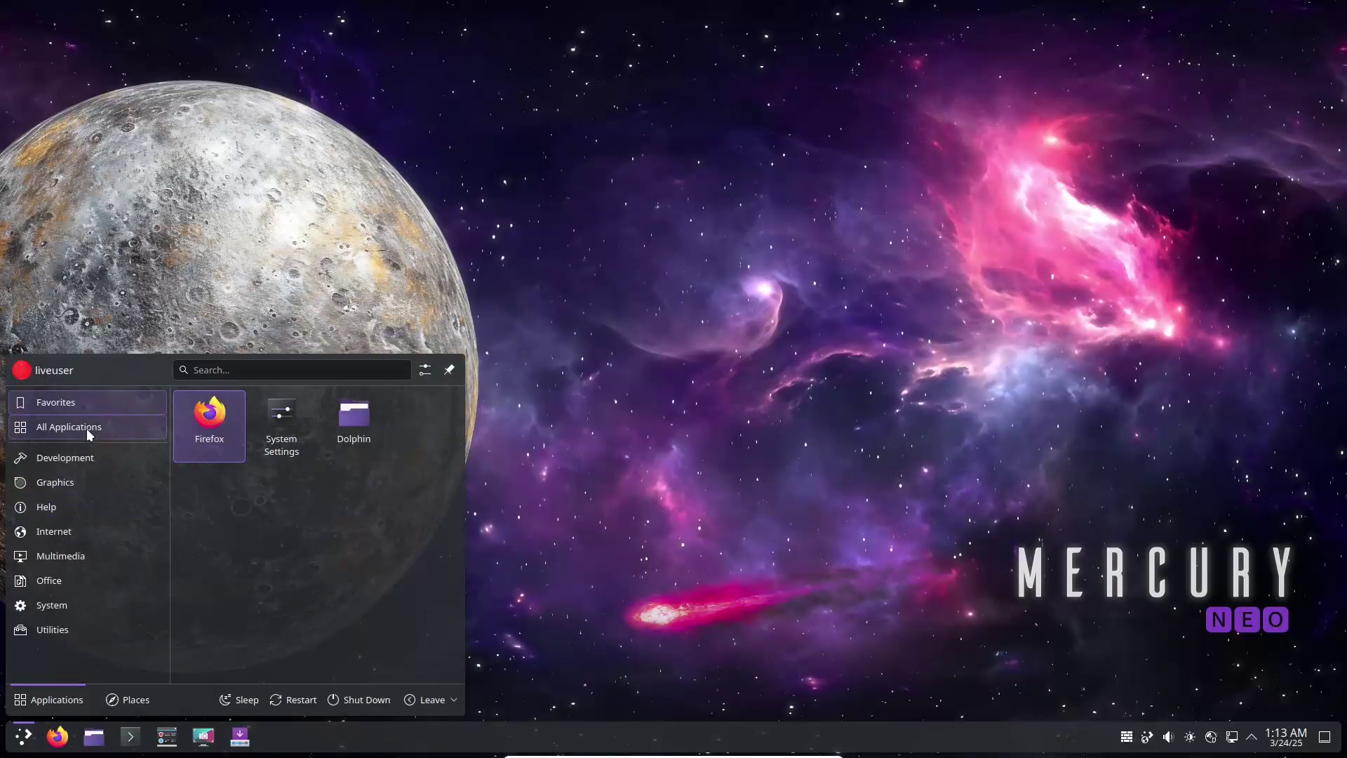
{"action": "mouse_move", "coordinate": [94, 499]}
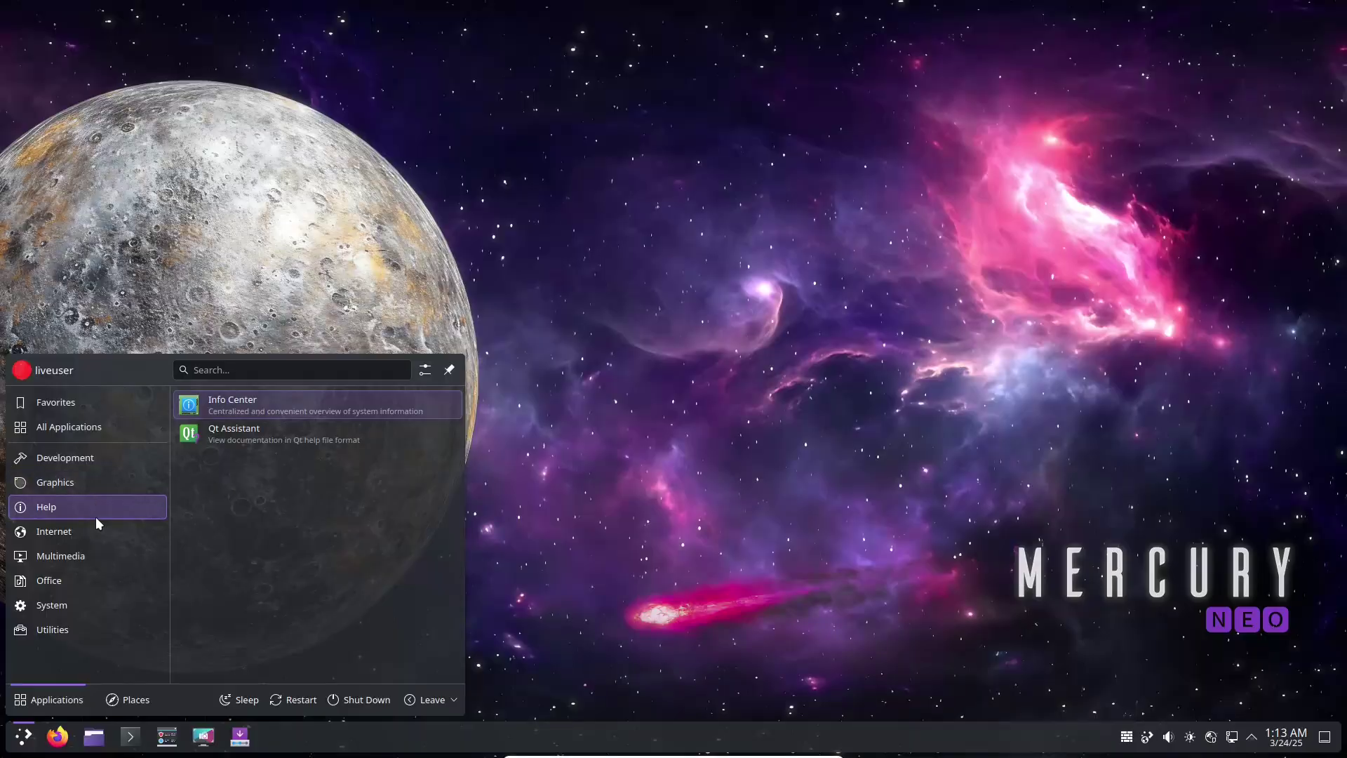
{"action": "mouse_move", "coordinate": [105, 603]}
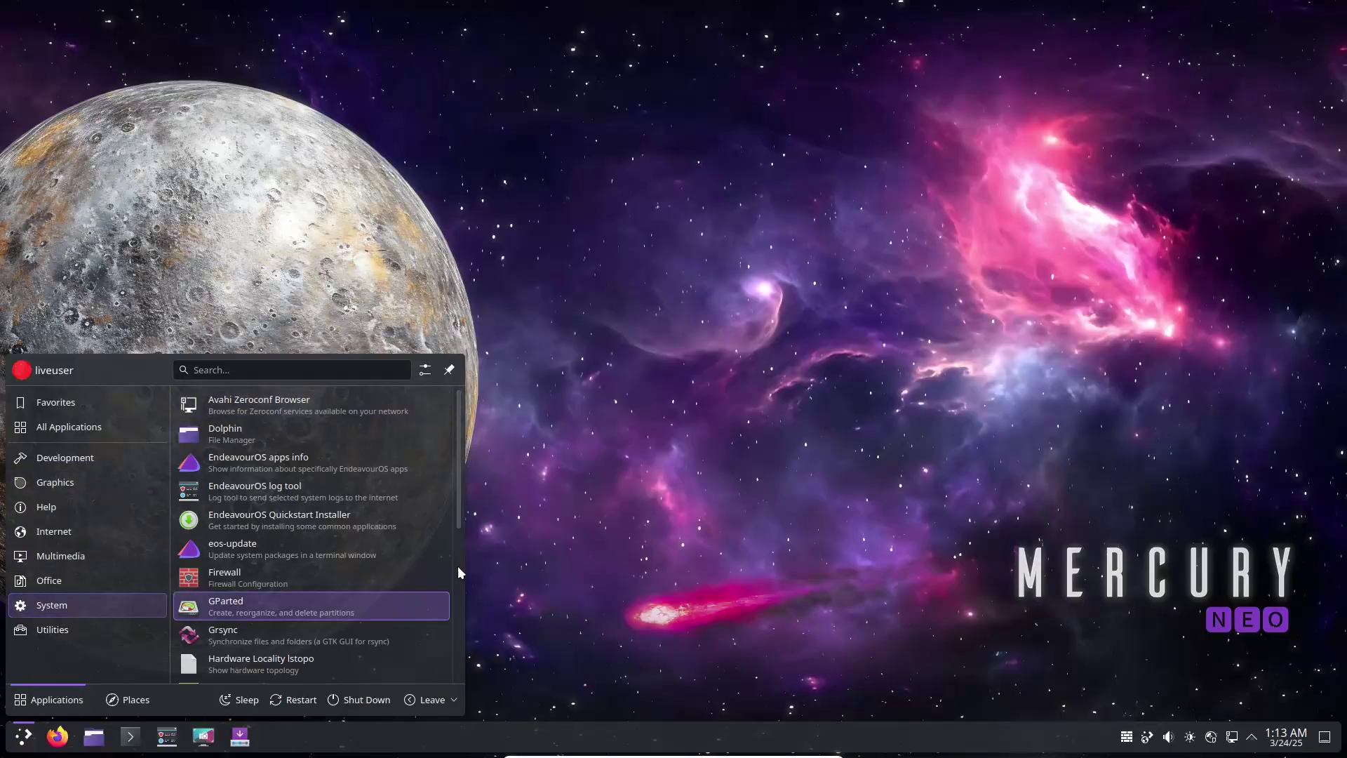
{"action": "scroll", "coordinate": [455, 573], "scroll_direction": "down", "scroll_amount": 6}
{"action": "mouse_move", "coordinate": [136, 624]}
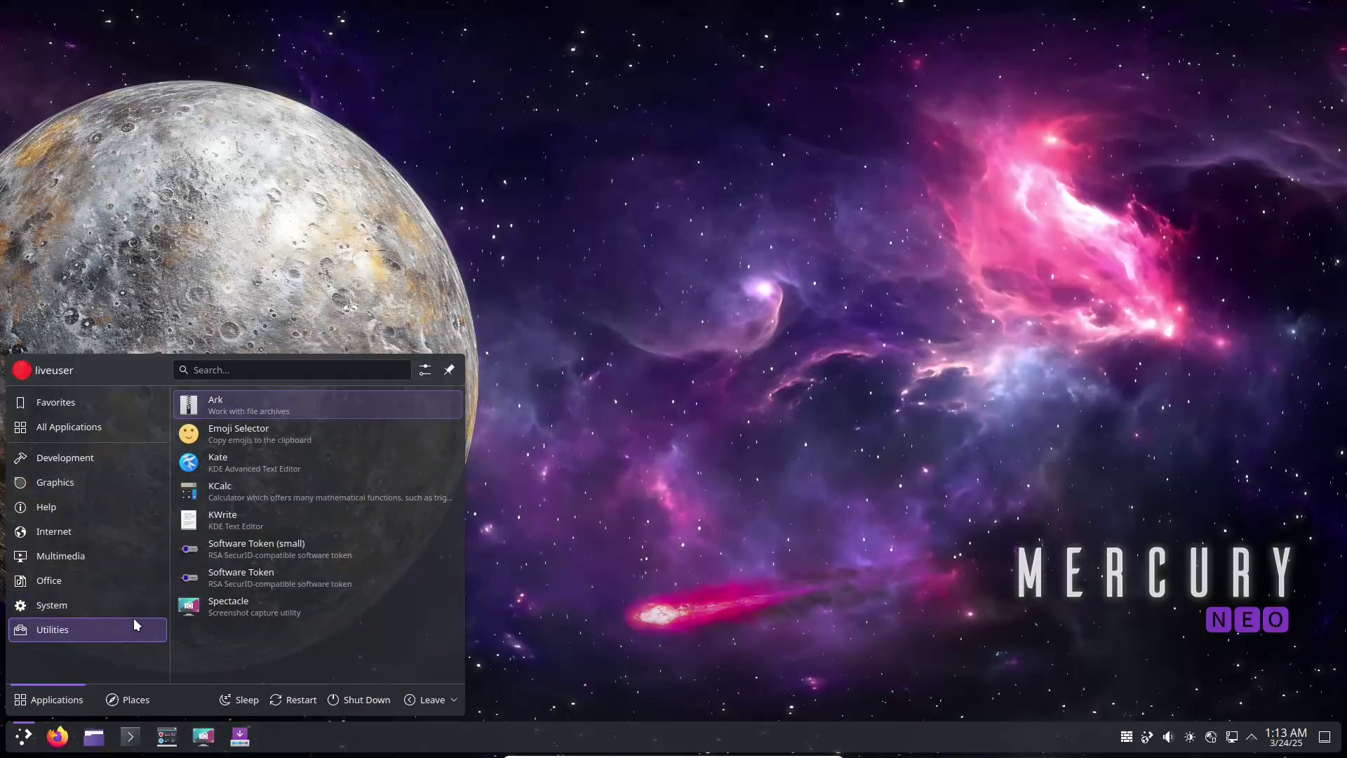
{"action": "scroll", "coordinate": [454, 563], "scroll_direction": "down", "scroll_amount": 6}
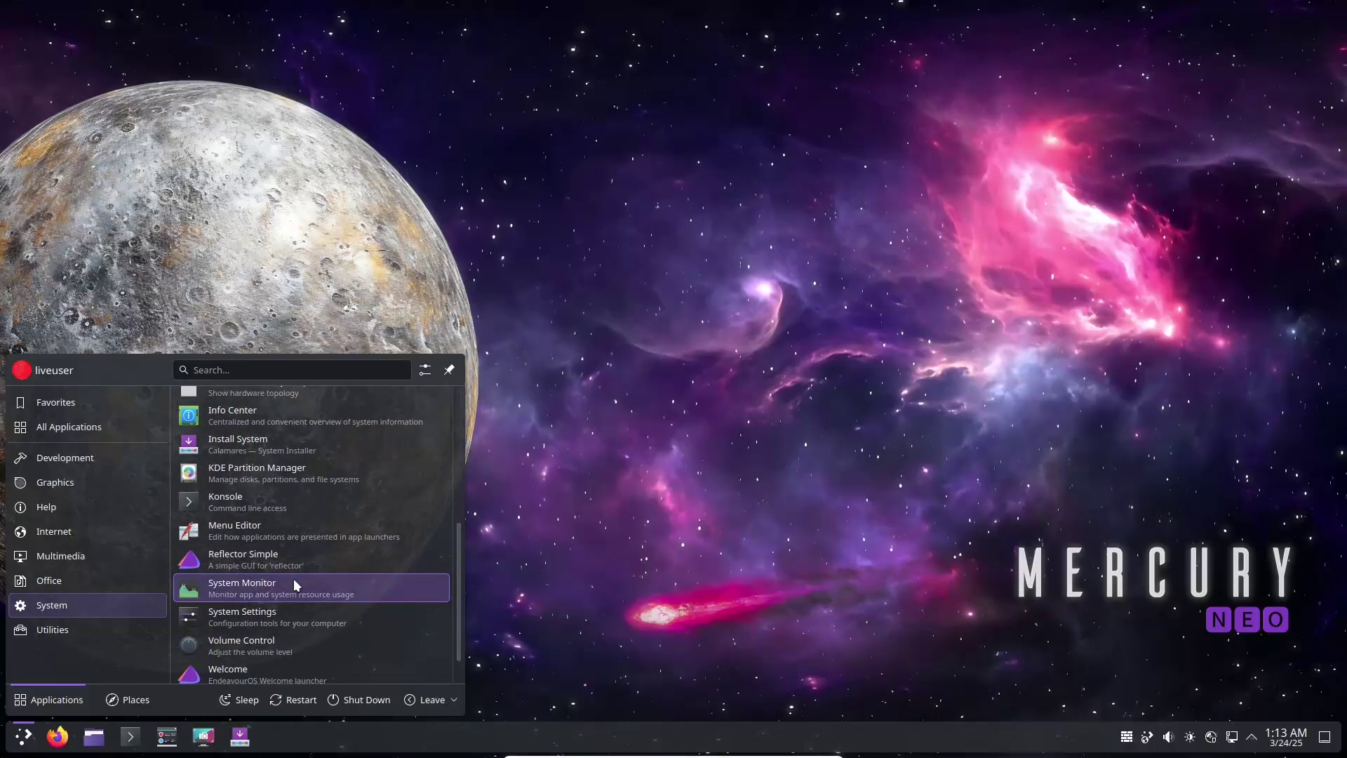
- Run System Monitor maximized, browse the process tree, return to Overview, then close it
{"action": "left_click", "coordinate": [293, 583]}
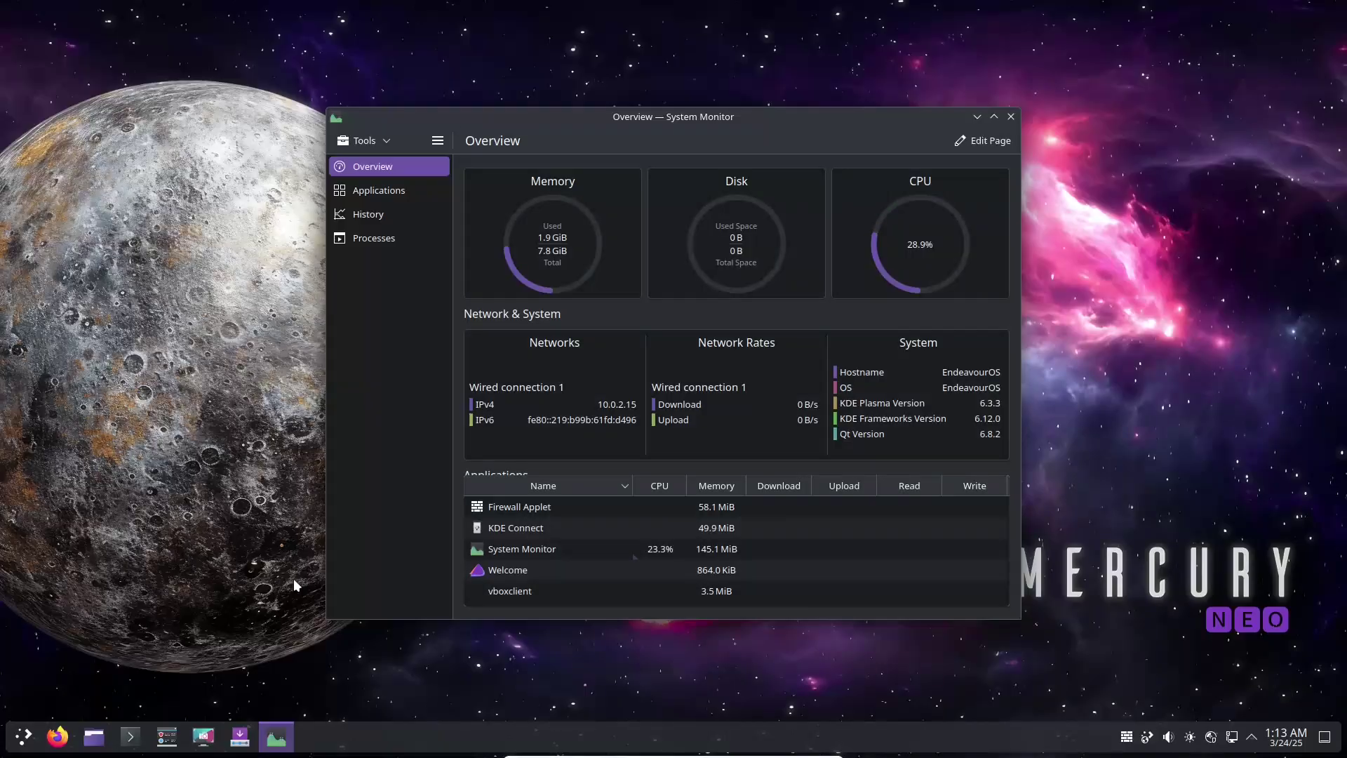
{"action": "left_click", "coordinate": [994, 117]}
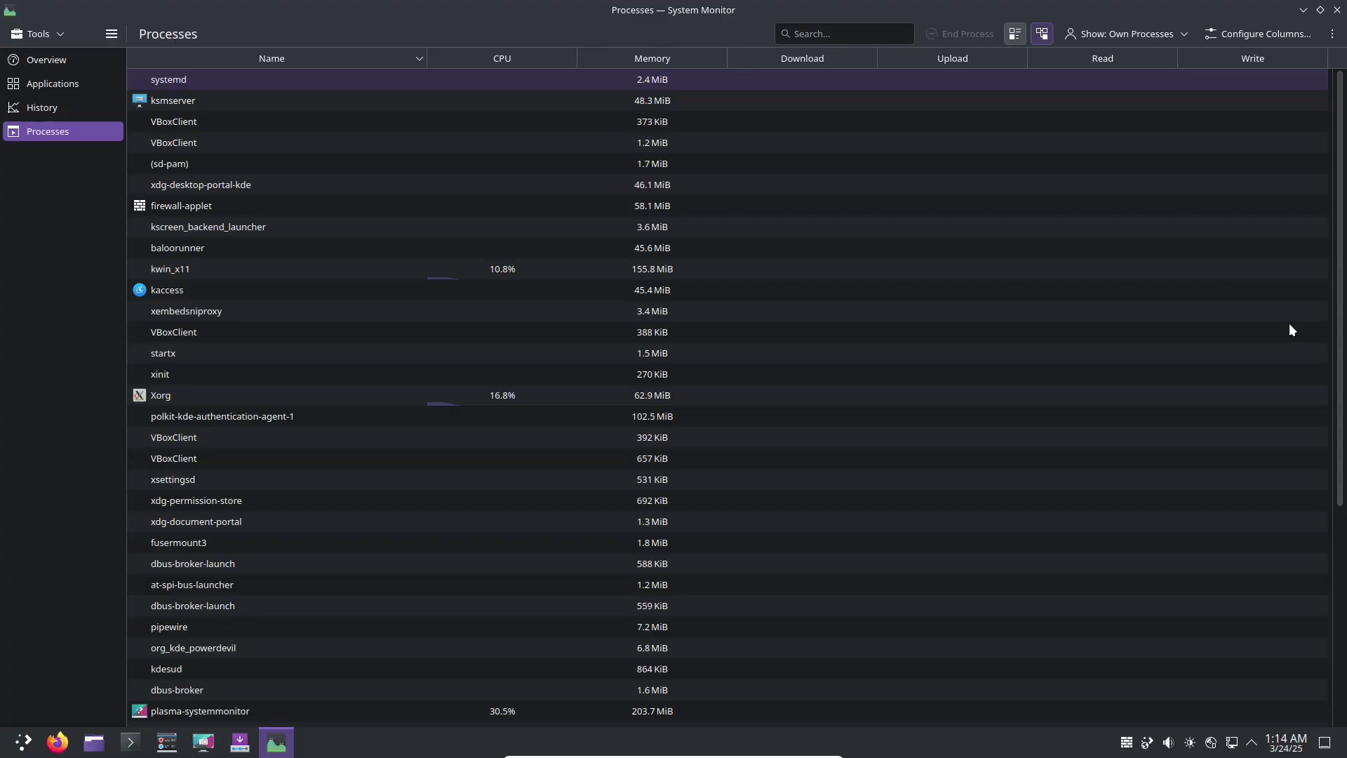
{"action": "scroll", "coordinate": [1335, 583], "scroll_direction": "down", "scroll_amount": 6}
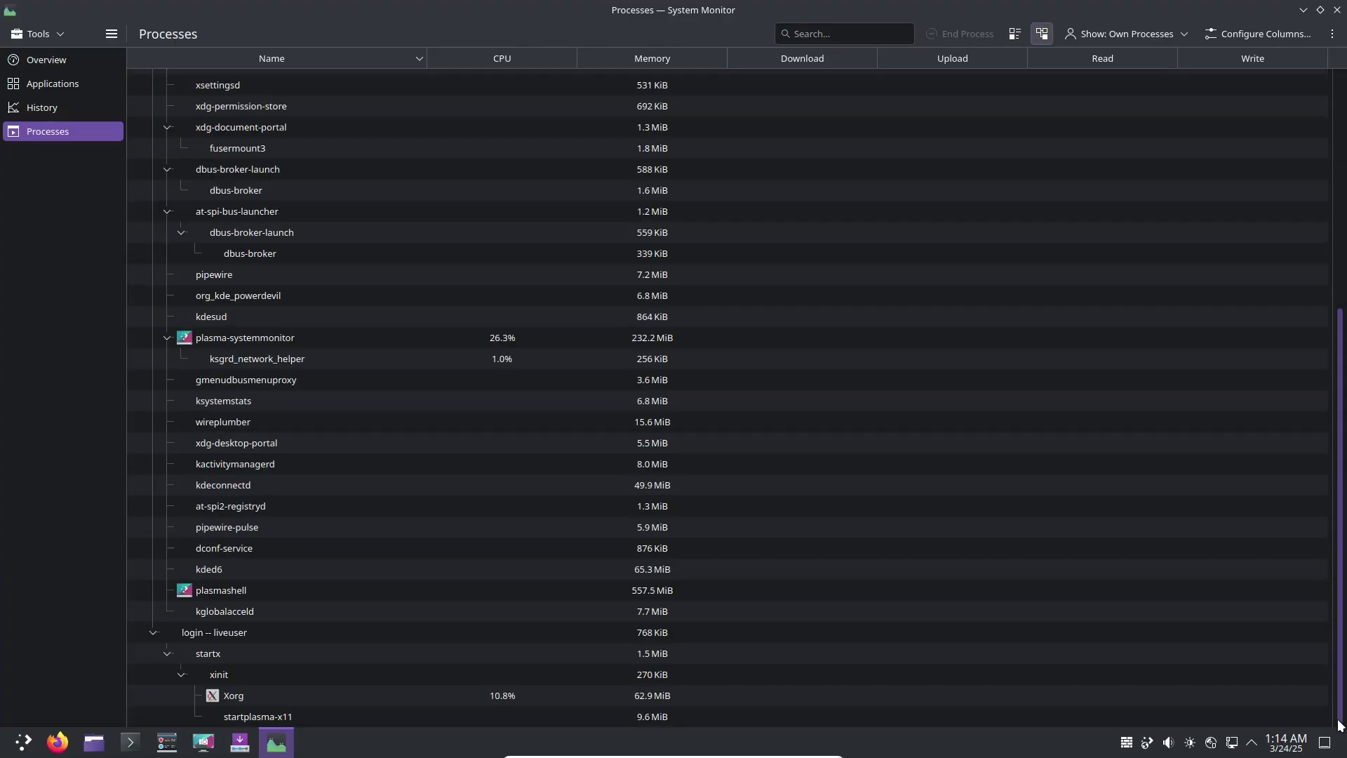
{"action": "left_click", "coordinate": [108, 59]}
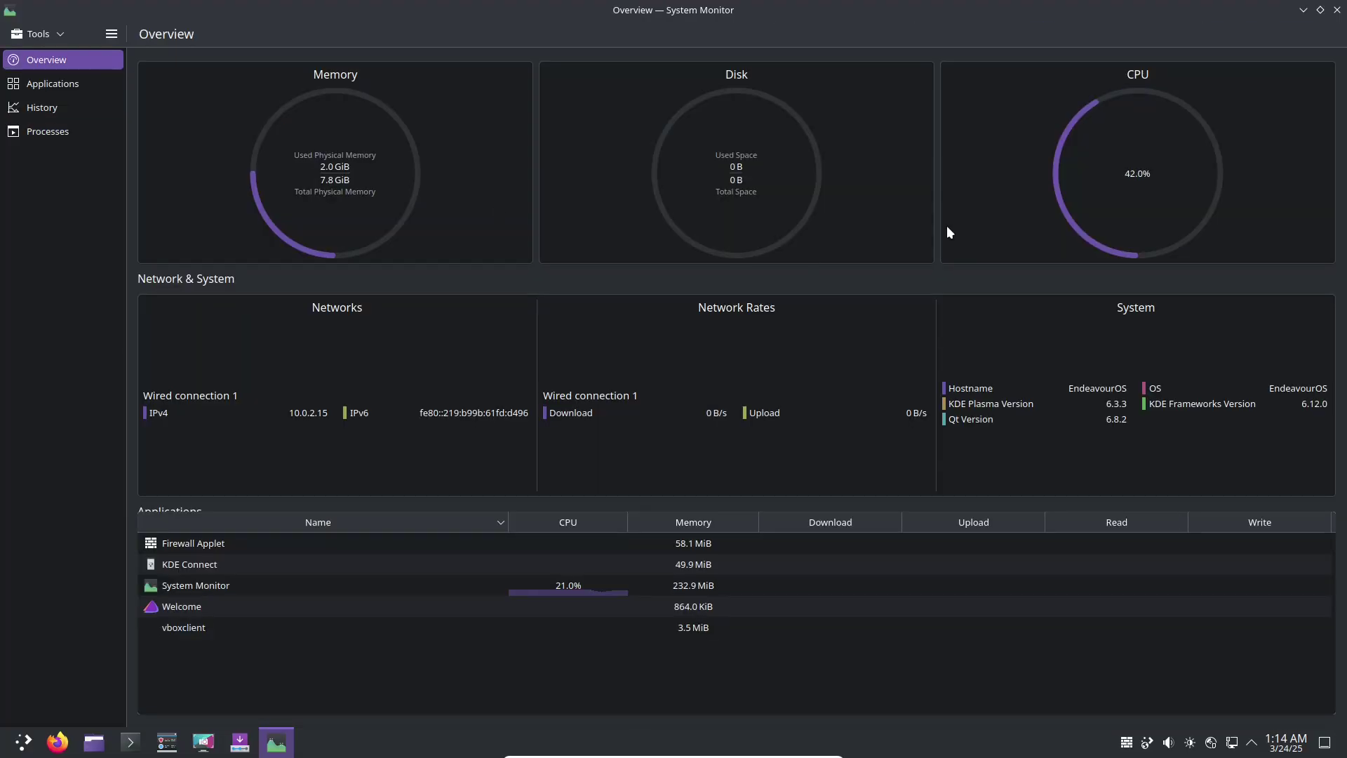
{"action": "left_click", "coordinate": [1336, 12]}
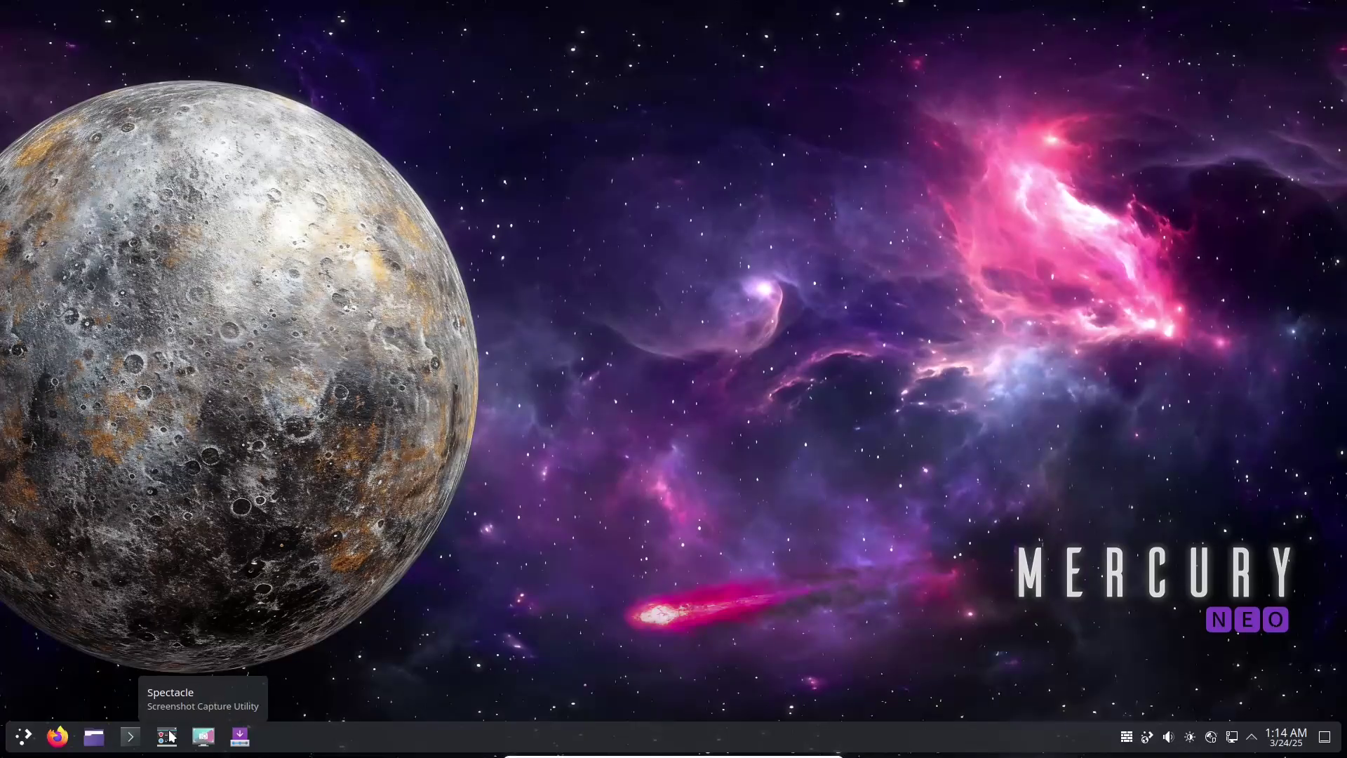
- Open KDE Menu Editor, then the Application Launcher Settings dialog on its General page
{"action": "right_click", "coordinate": [28, 734]}
{"action": "left_click", "coordinate": [89, 637]}
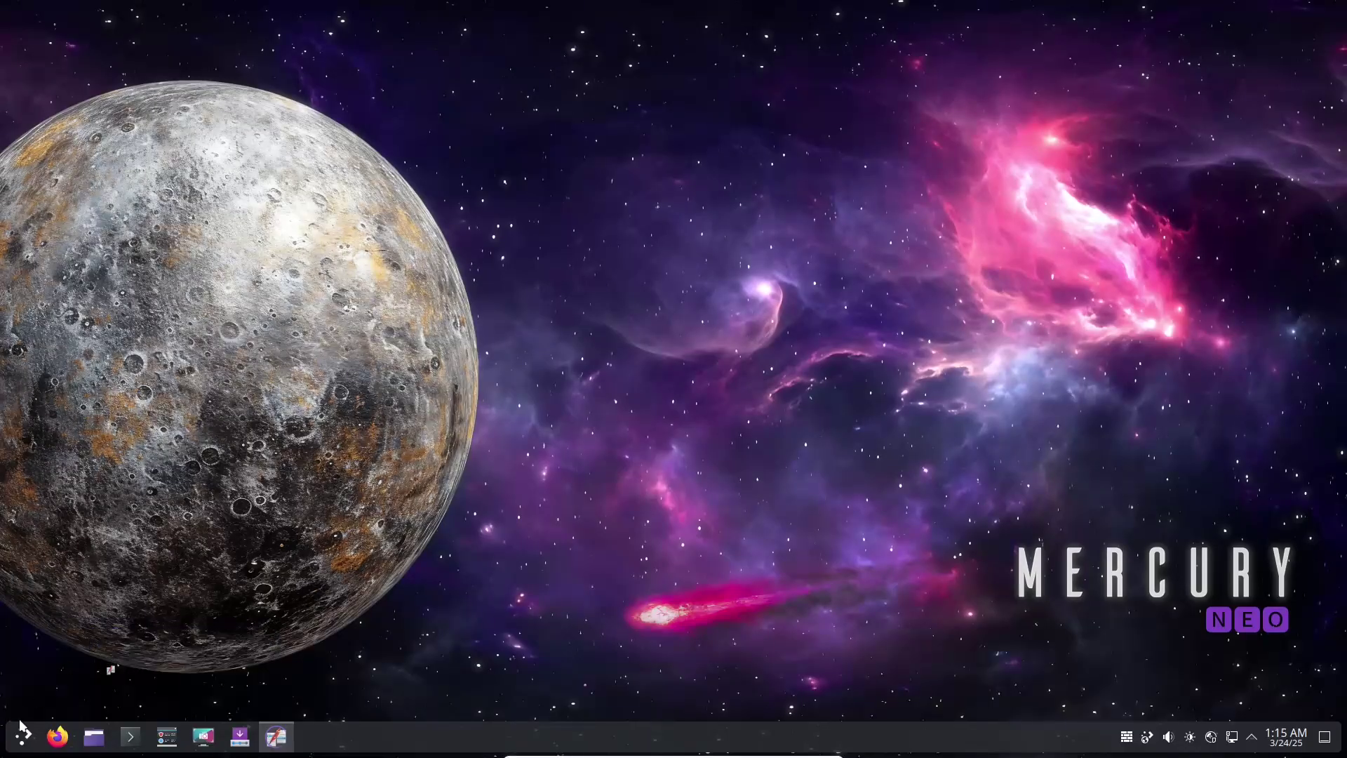
{"action": "right_click", "coordinate": [25, 735]}
{"action": "left_click", "coordinate": [89, 651]}
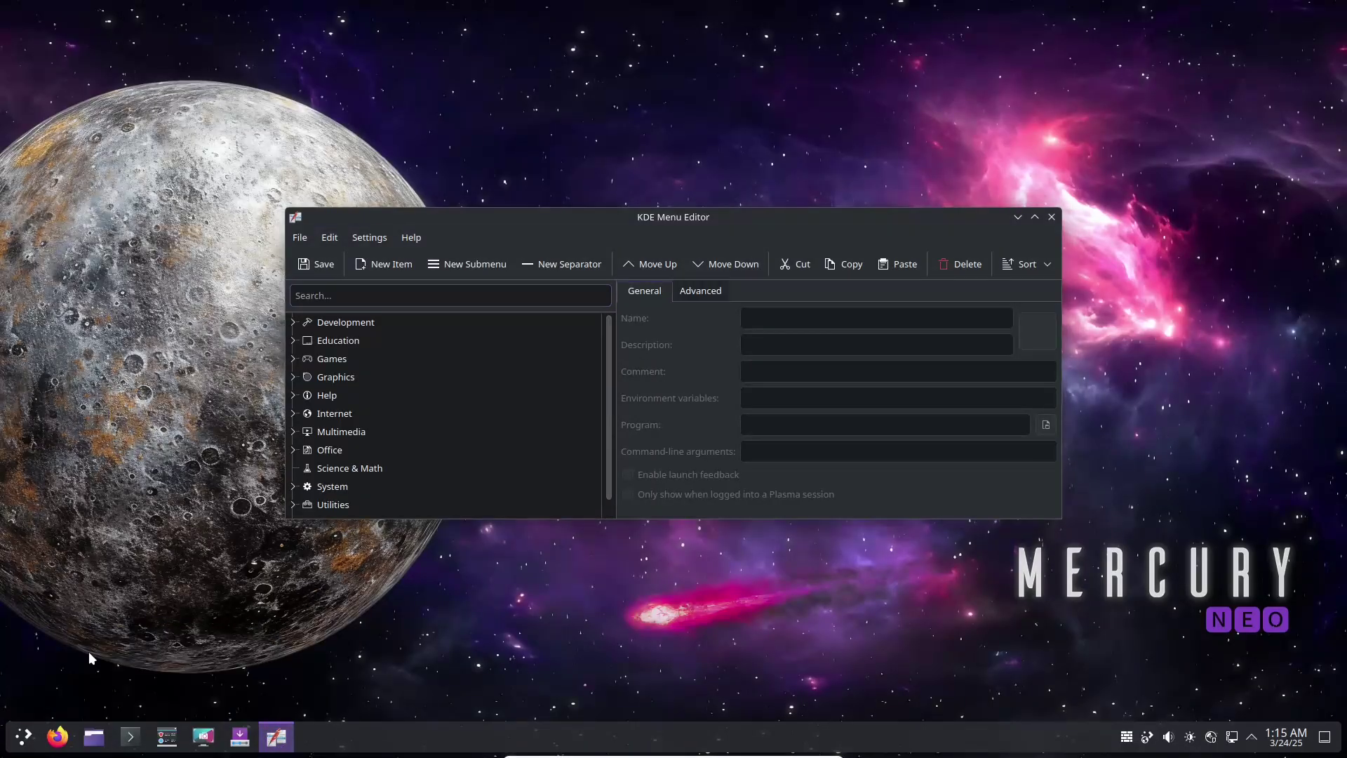